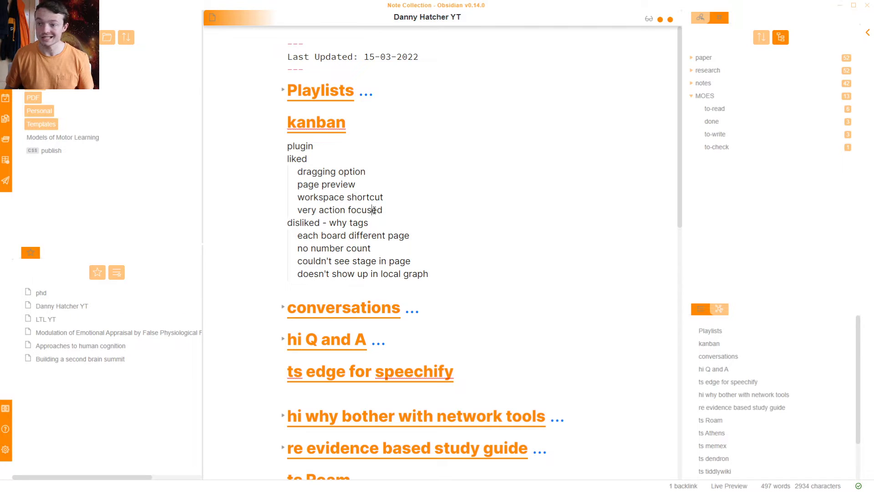
pyautogui.hotkey('ctrl', ',')
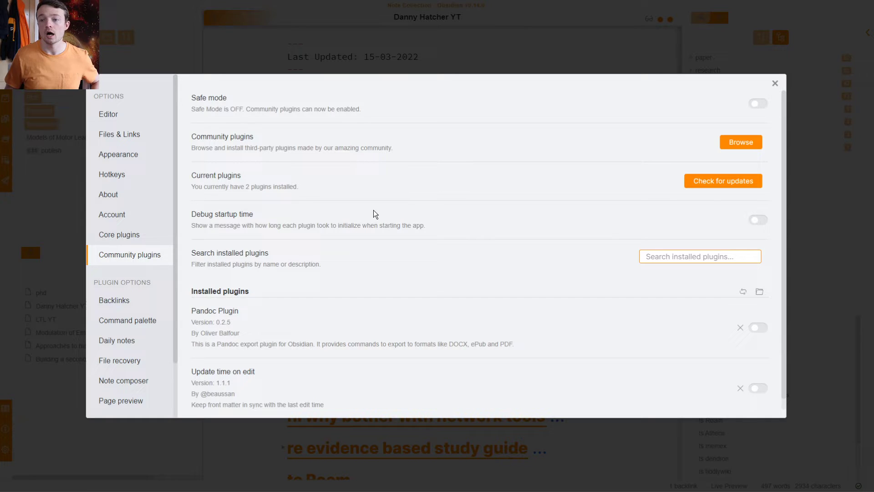
pyautogui.click(738, 142)
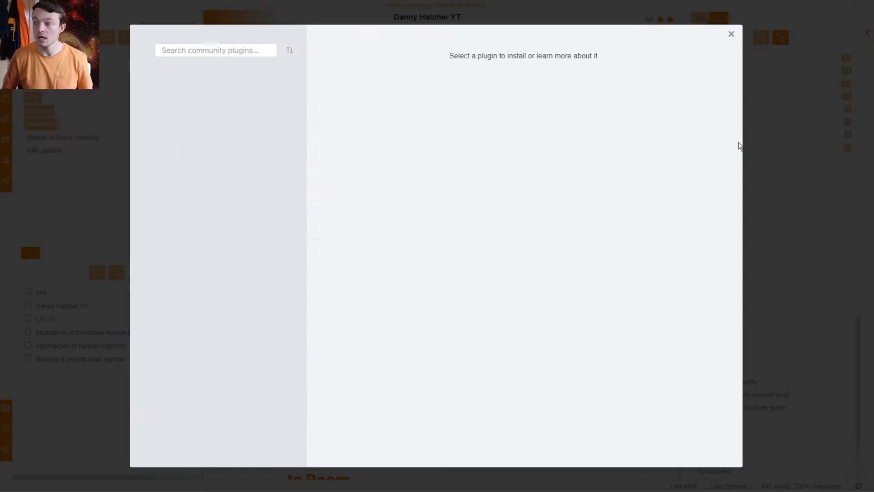
pyautogui.click(240, 230)
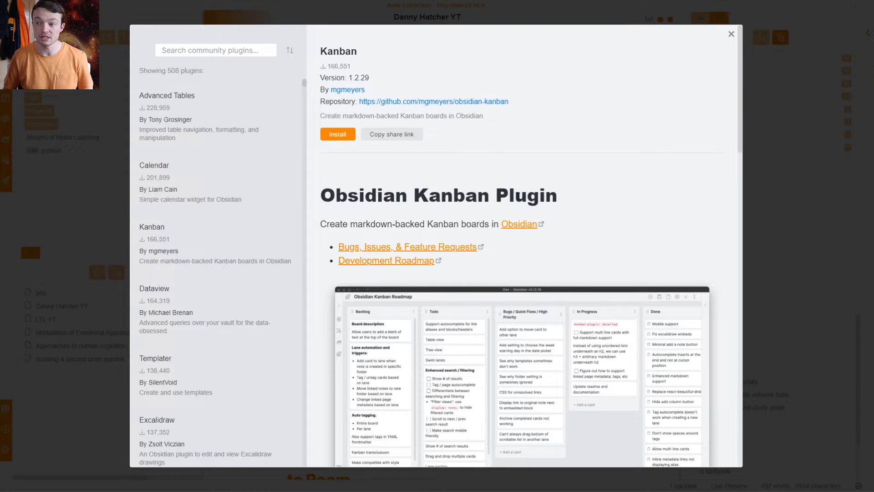
pyautogui.scroll(-7, 517, 196)
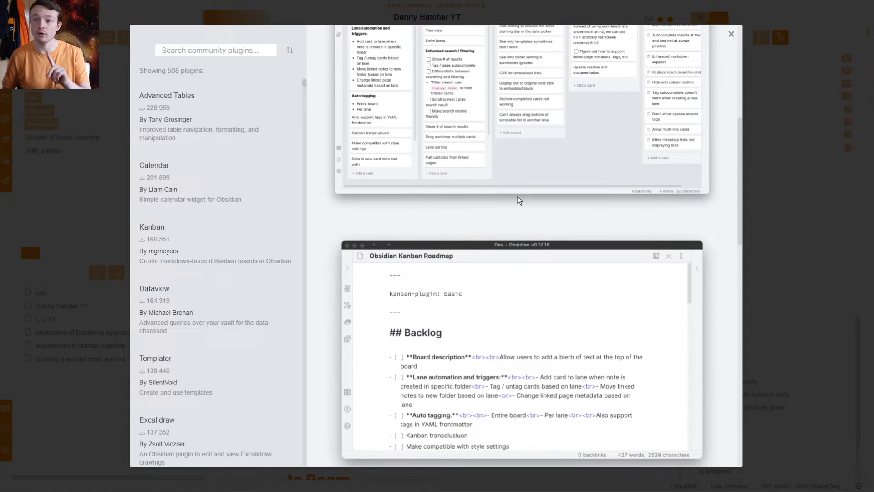
pyautogui.scroll(-3, 518, 196)
pyautogui.scroll(-3, 518, 196)
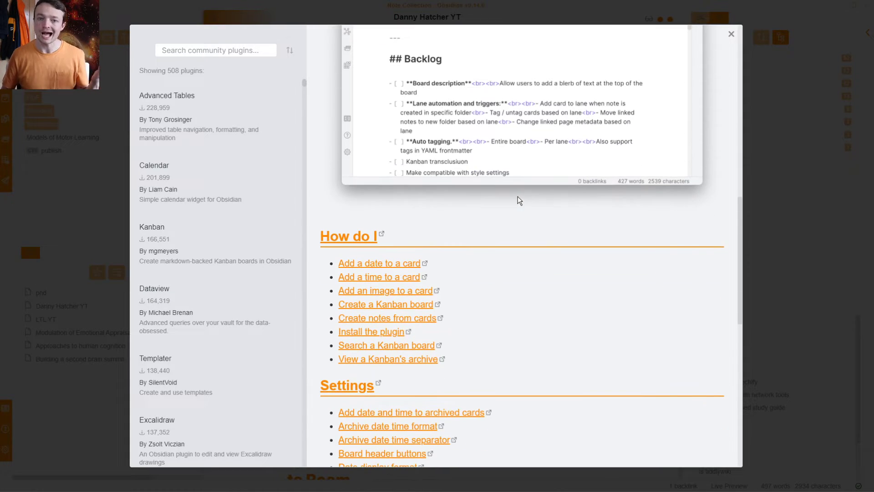
pyautogui.scroll(-3, 518, 197)
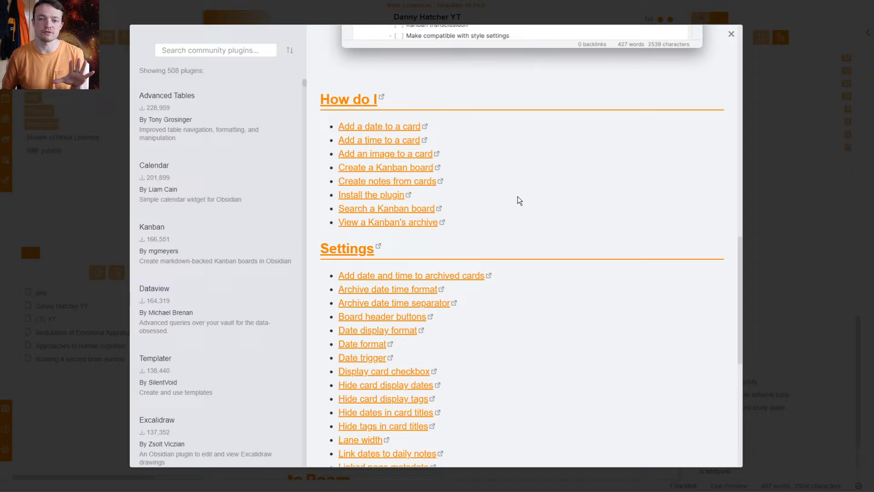
pyautogui.scroll(-3, 517, 196)
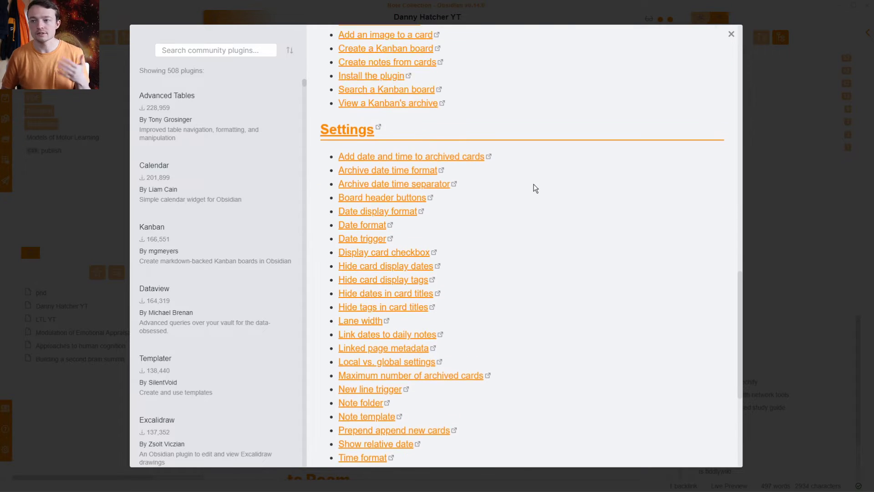
pyautogui.scroll(2, 528, 200)
pyautogui.scroll(-5, 528, 215)
pyautogui.scroll(-2, 568, 202)
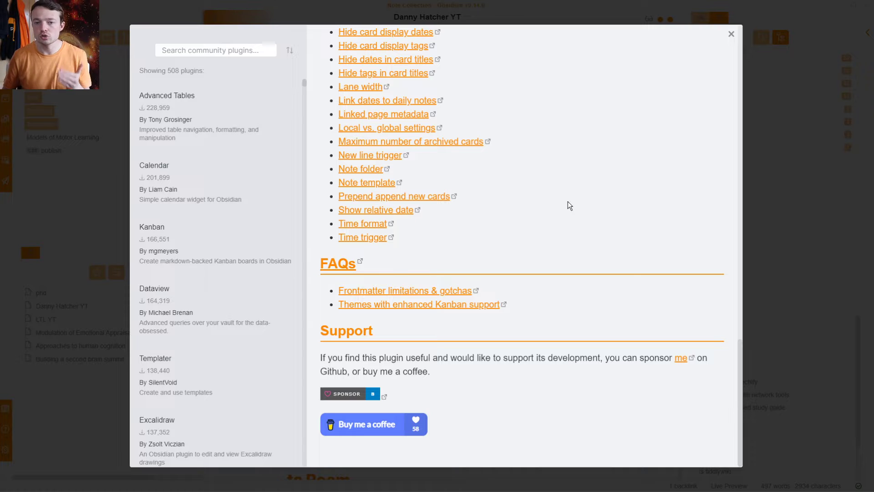
pyautogui.scroll(7, 568, 201)
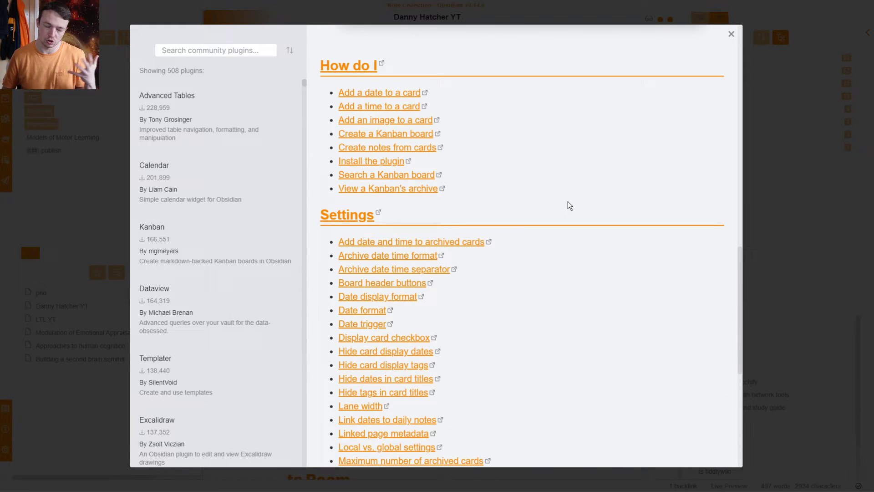
pyautogui.scroll(3, 567, 201)
pyautogui.scroll(15, 568, 201)
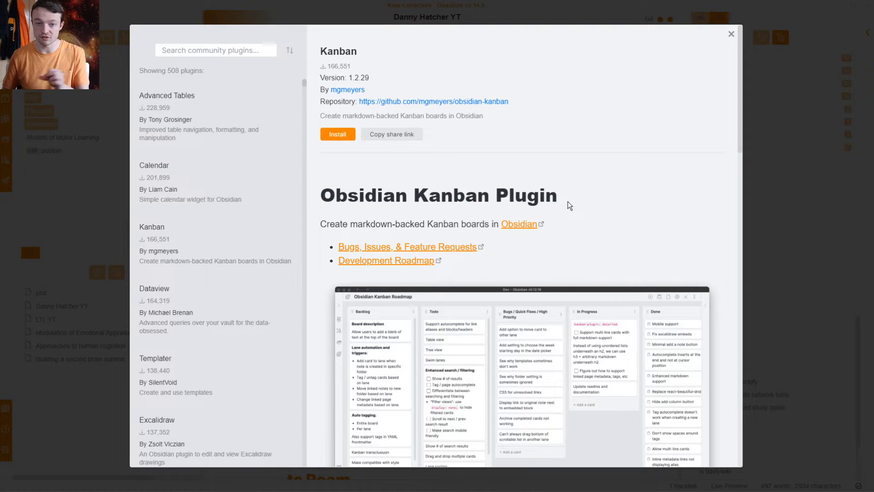
pyautogui.click(761, 135)
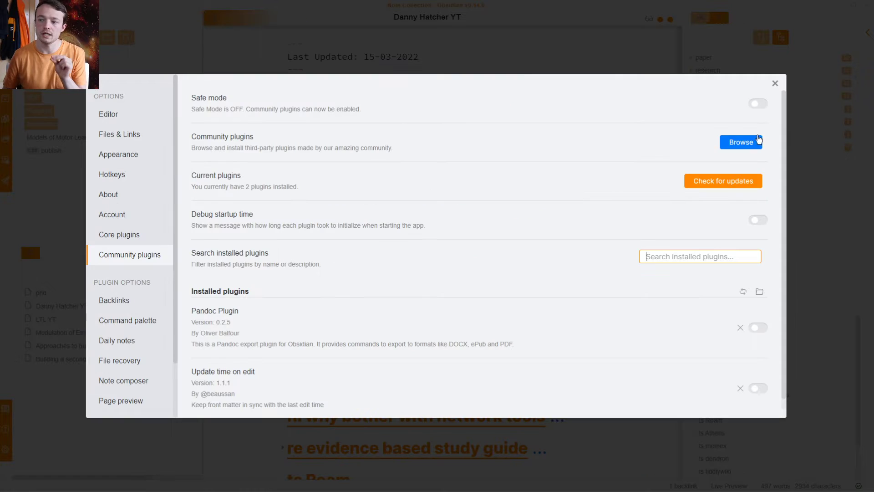
# Close Settings and list the notes tagged MOES/to-read.
pyautogui.click(496, 61)
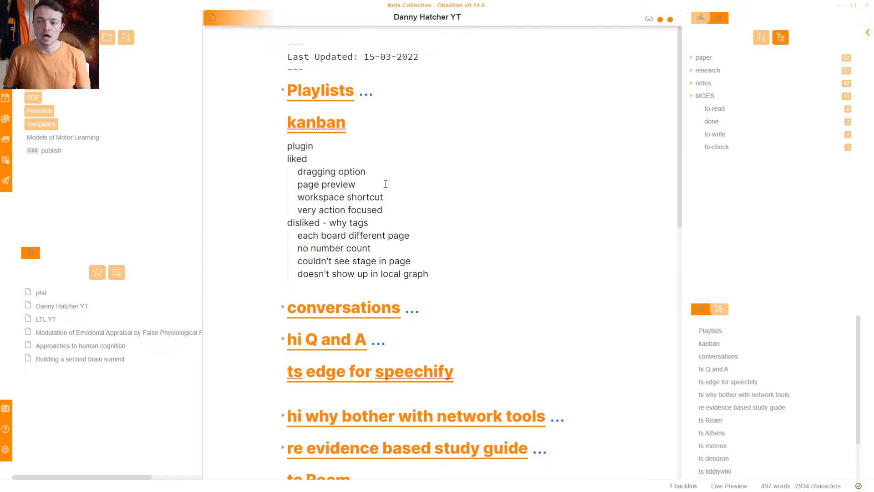
pyautogui.click(740, 114)
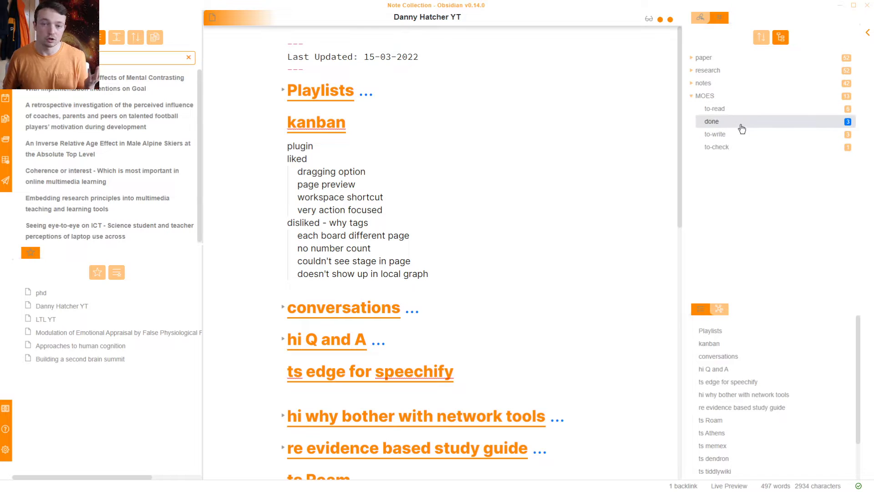
# Expand the research tag, open the alpine skiers paper in a split, and list paper-tagged notes.
pyautogui.click(716, 71)
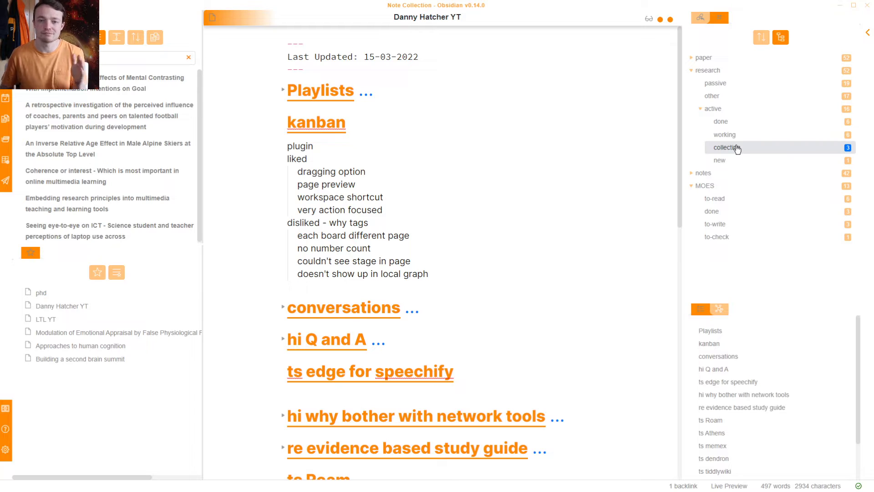
pyautogui.keyDown('ctrl'); pyautogui.click(130, 148); pyautogui.keyUp('ctrl')
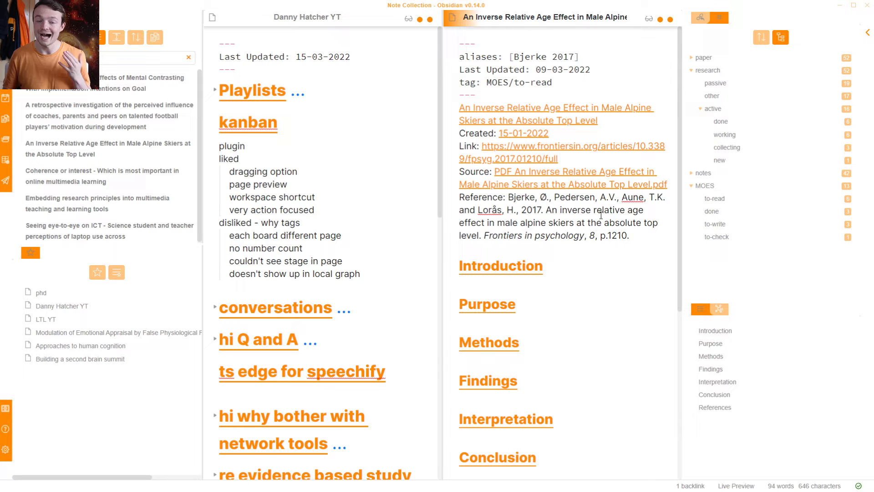
pyautogui.click(703, 57)
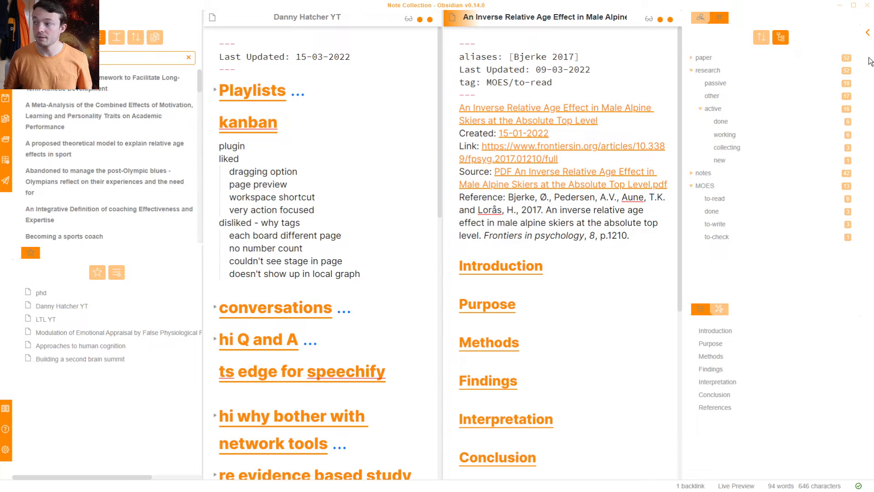
pyautogui.scroll(-1, 123, 121)
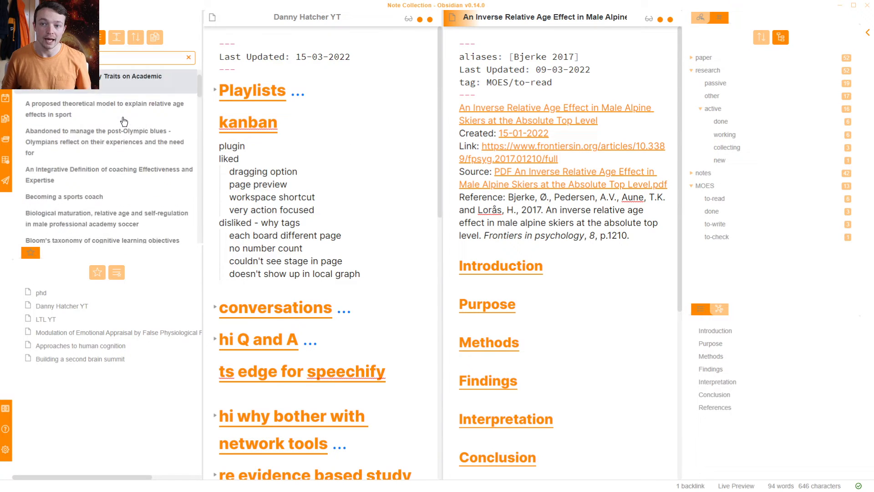
pyautogui.scroll(-15, 123, 121)
pyautogui.scroll(10, 154, 124)
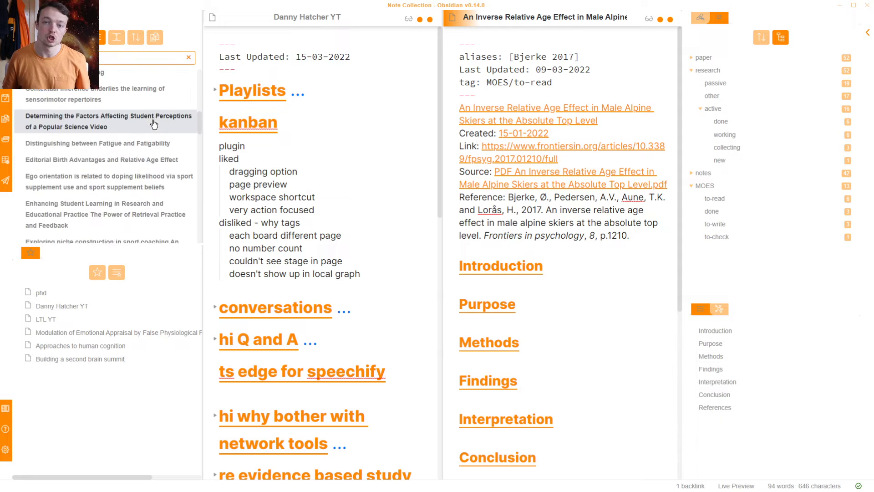
pyautogui.scroll(6, 153, 124)
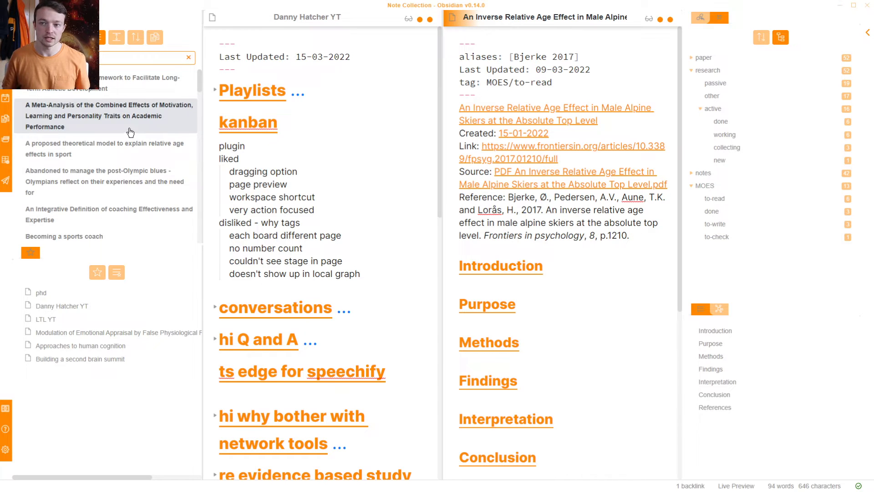
# List notes tagged research/passive and research/other, then make the tag results list taller.
pyautogui.click(727, 83)
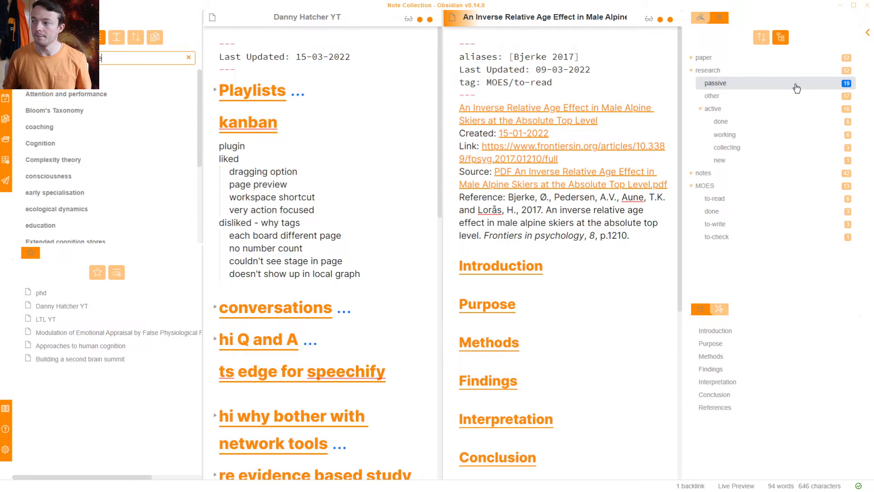
pyautogui.click(809, 95)
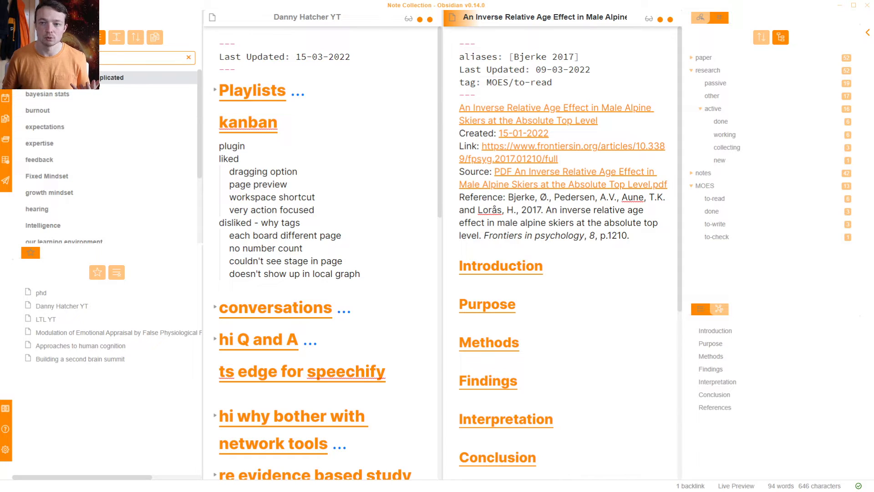
pyautogui.scroll(-2, 89, 155)
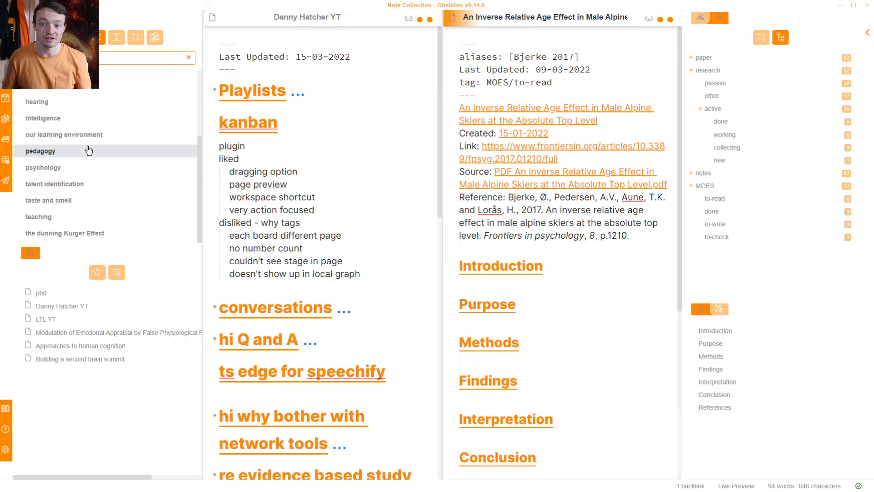
pyautogui.scroll(2, 89, 151)
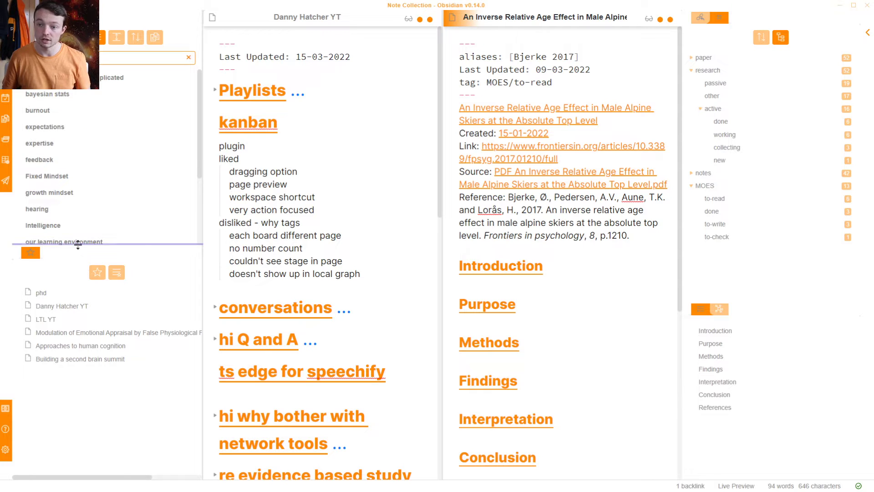
pyautogui.moveTo(78, 244)
pyautogui.mouseDown()
pyautogui.moveTo(82, 385)
pyautogui.moveTo(84, 256)
pyautogui.mouseUp()
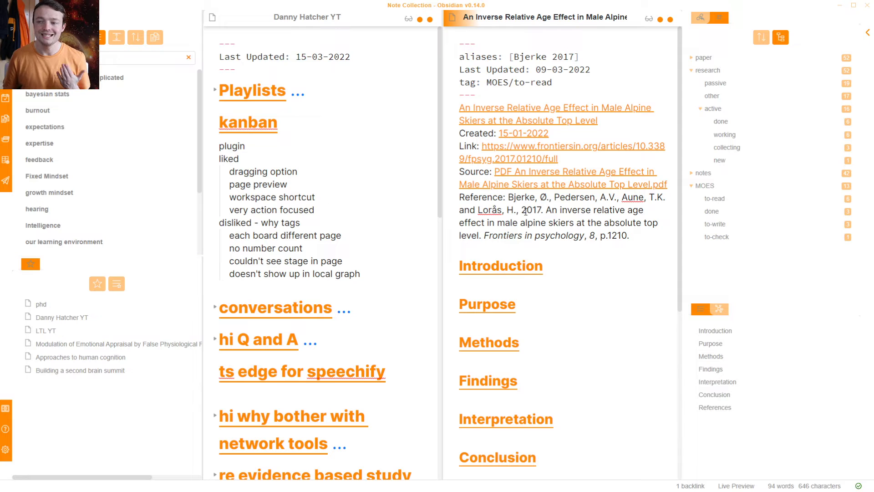
# Close the alpine skiers paper split with Ctrl+W.
pyautogui.hotkey('ctrl', 'w')
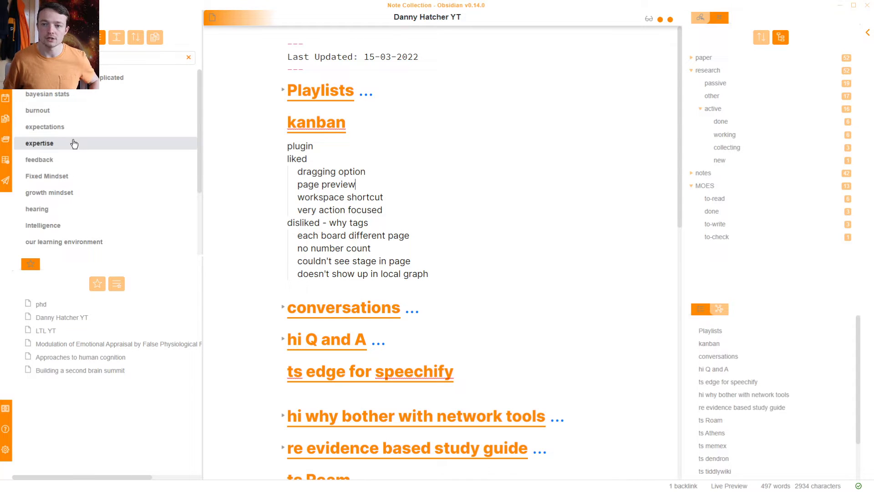
pyautogui.moveTo(76, 146)
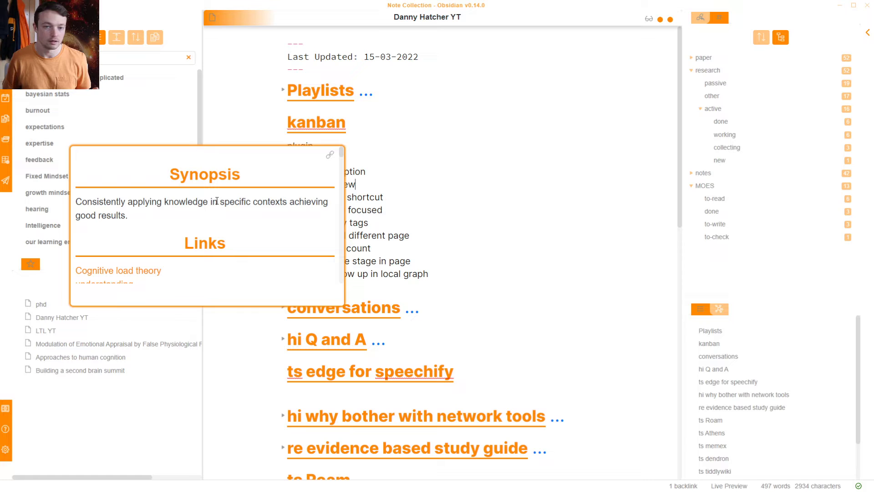
pyautogui.scroll(-3, 220, 220)
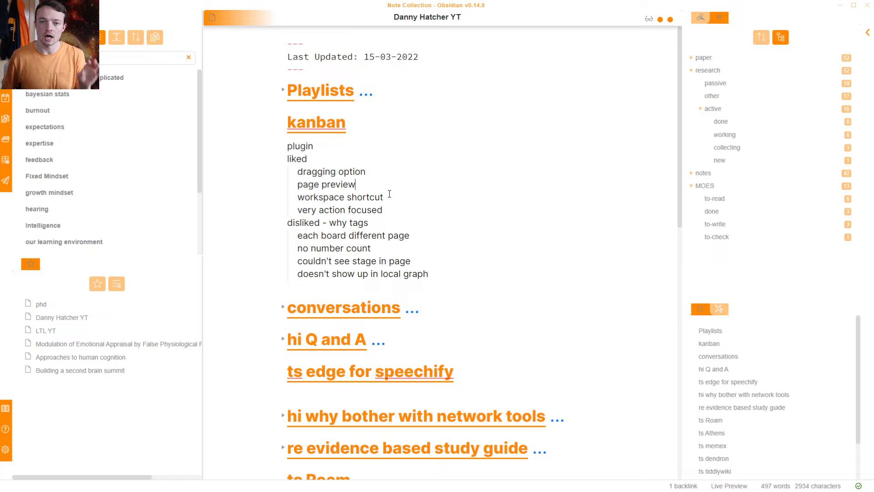
# Select the words 'page preview', then place the cursor after 'workspace shortcut'.
pyautogui.moveTo(356, 185); pyautogui.dragTo(297, 185)
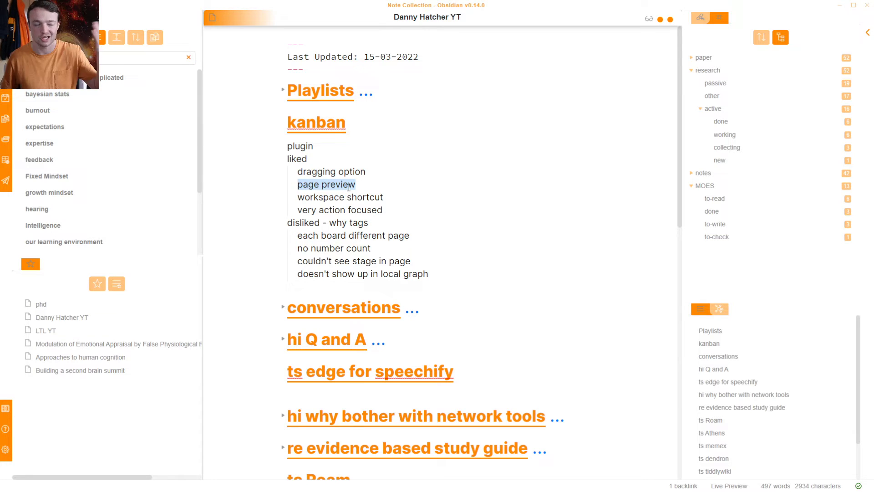
pyautogui.click(365, 183)
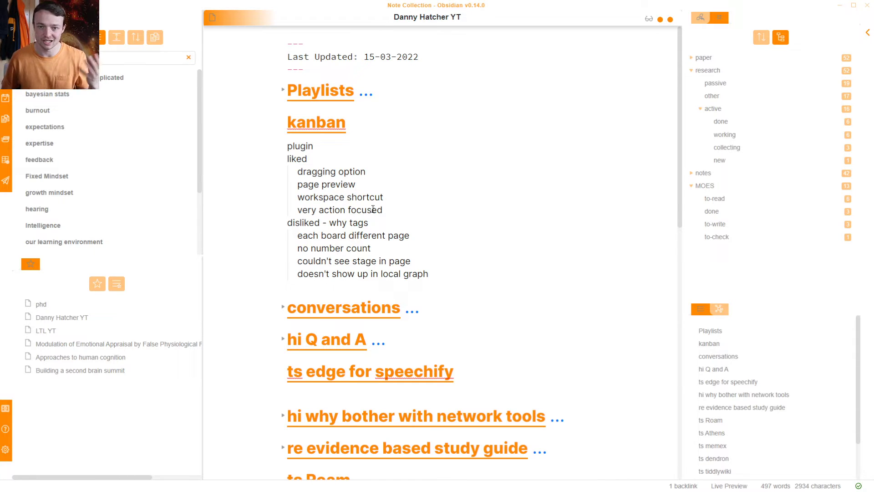
pyautogui.click(391, 197)
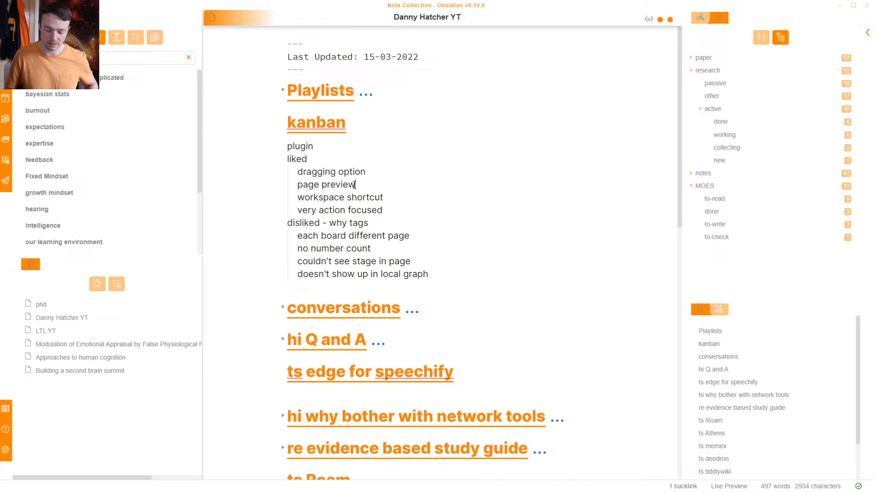
# Load the Home workspace from the workspace switcher, twice.
pyautogui.hotkey('ctrl', 'alt', 'w')
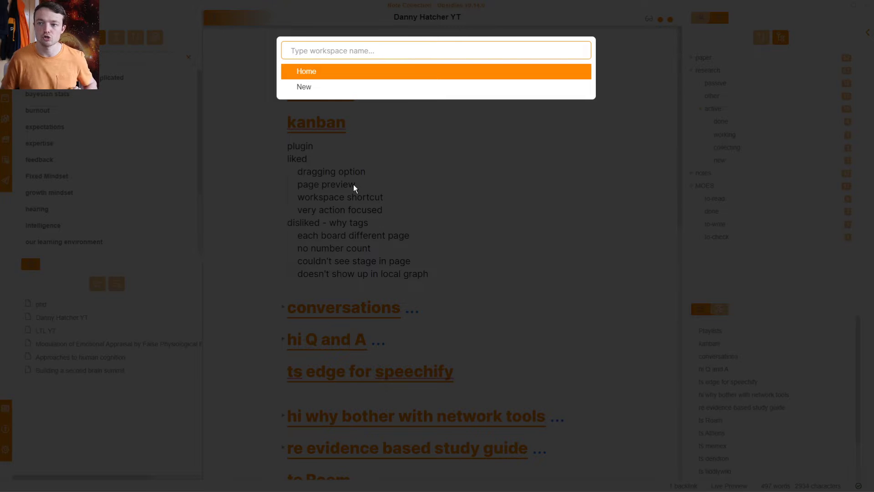
pyautogui.write('h')
pyautogui.press('Return')
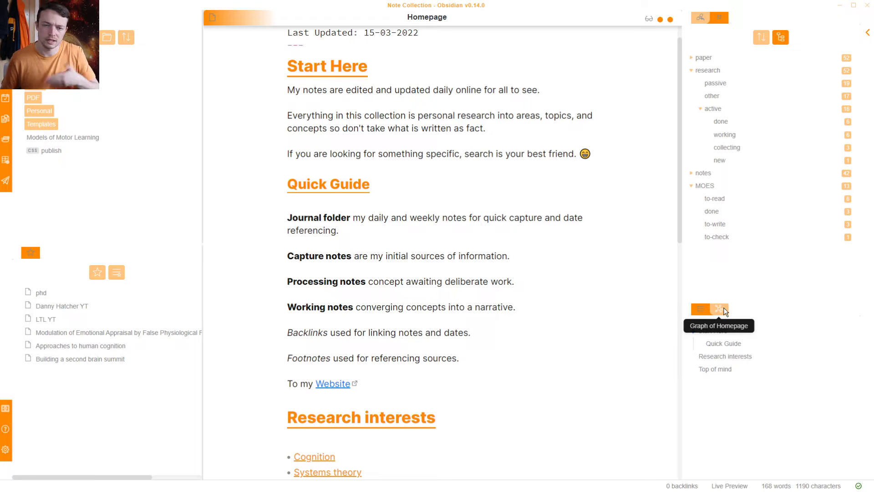
pyautogui.hotkey('ctrl', 'alt', 'w')
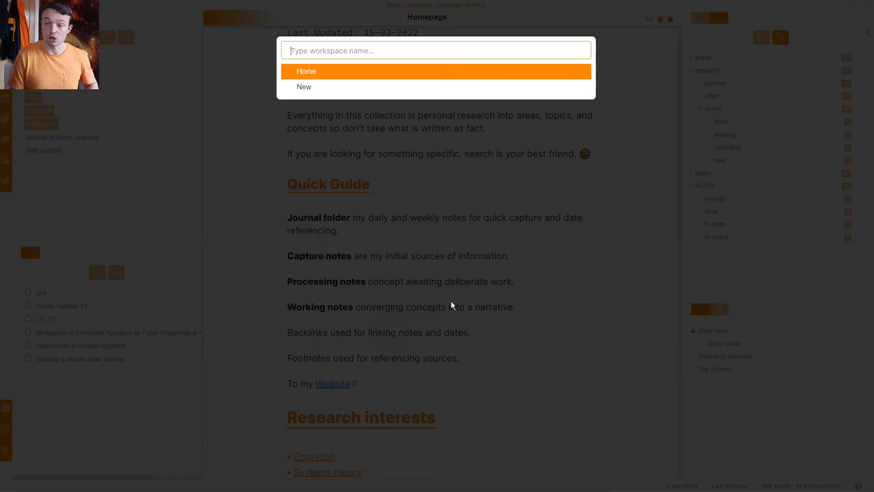
pyautogui.write('h')
pyautogui.press('Return')
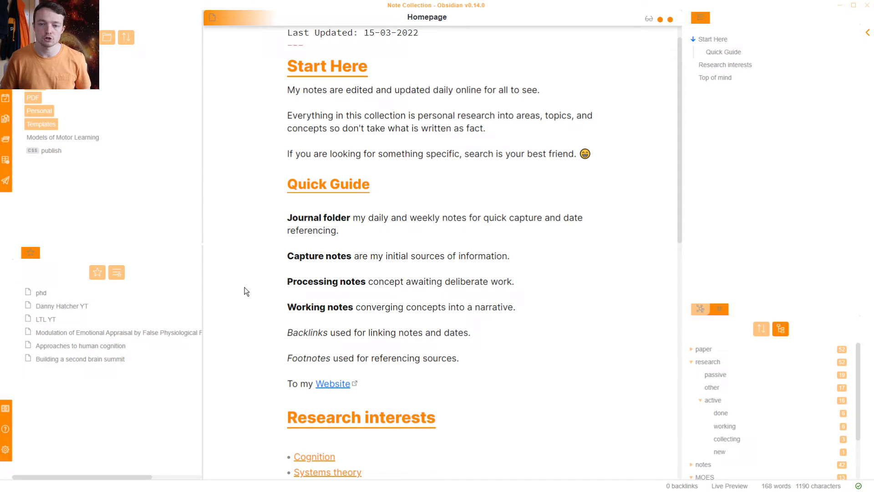
# Open the Danny Hatcher YT note, then switch back to the Home workspace layout.
pyautogui.moveTo(381, 279); pyautogui.dragTo(386, 278)
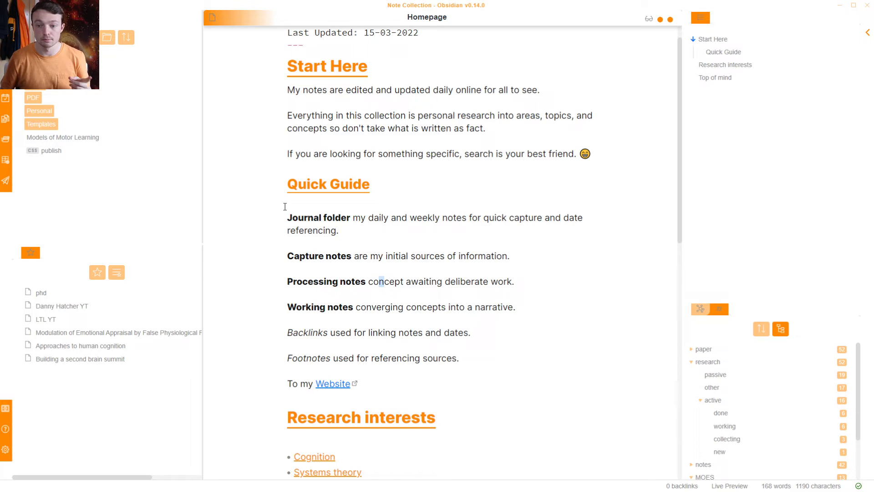
pyautogui.click(137, 306)
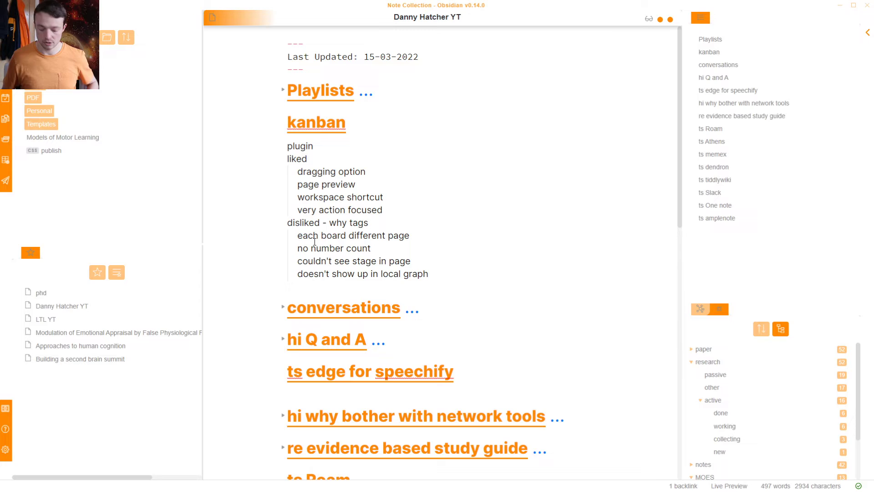
pyautogui.hotkey('ctrl', 'shift', 'w')
pyautogui.press('Return')
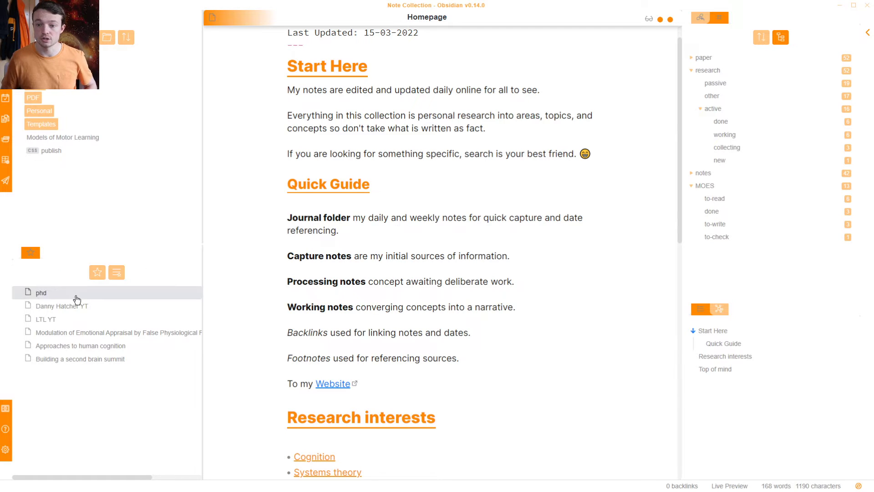
# Open Danny Hatcher YT and expand and collapse the paper and notes tags to show their stage subtags.
pyautogui.click(73, 306)
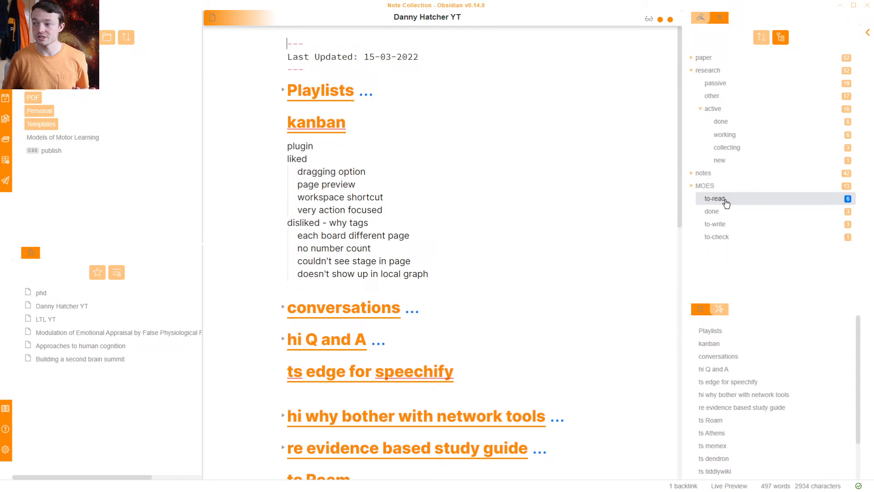
pyautogui.click(693, 60)
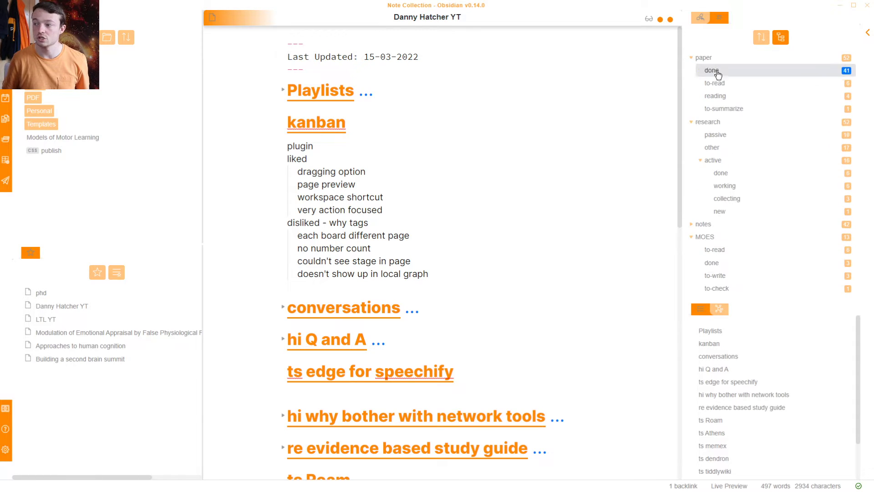
pyautogui.click(692, 63)
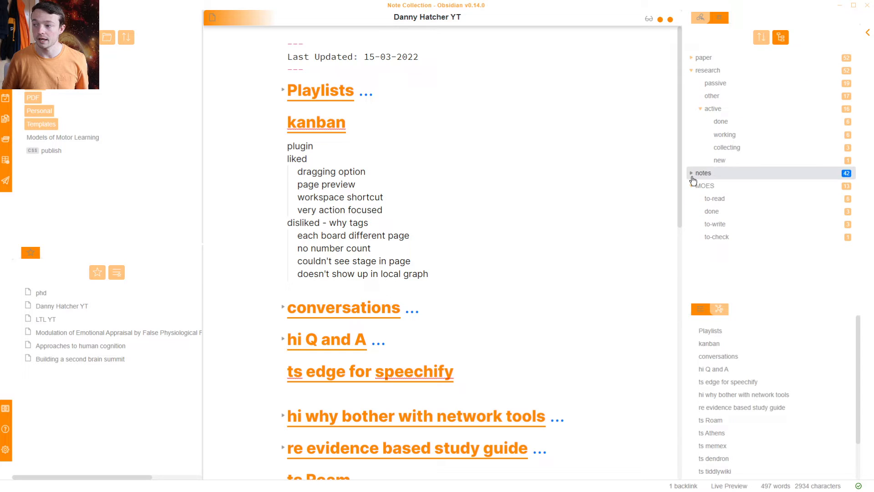
pyautogui.click(691, 174)
pyautogui.click(691, 174)
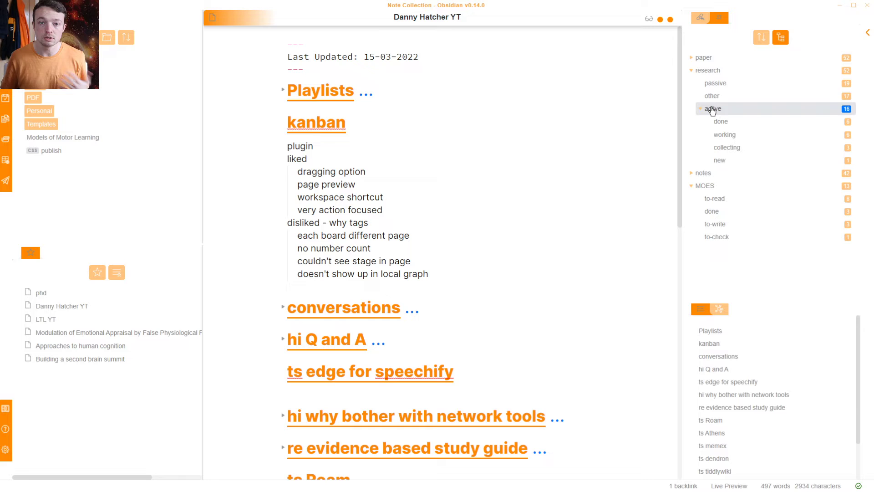
pyautogui.click(691, 58)
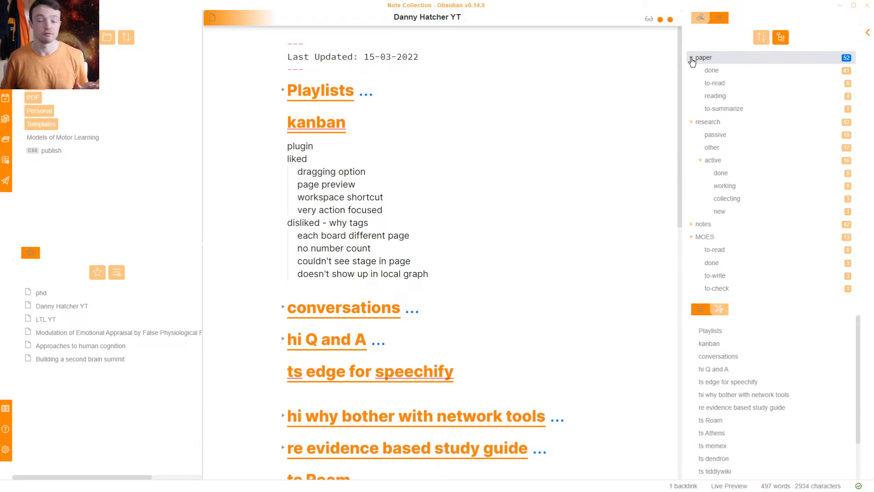
pyautogui.click(691, 58)
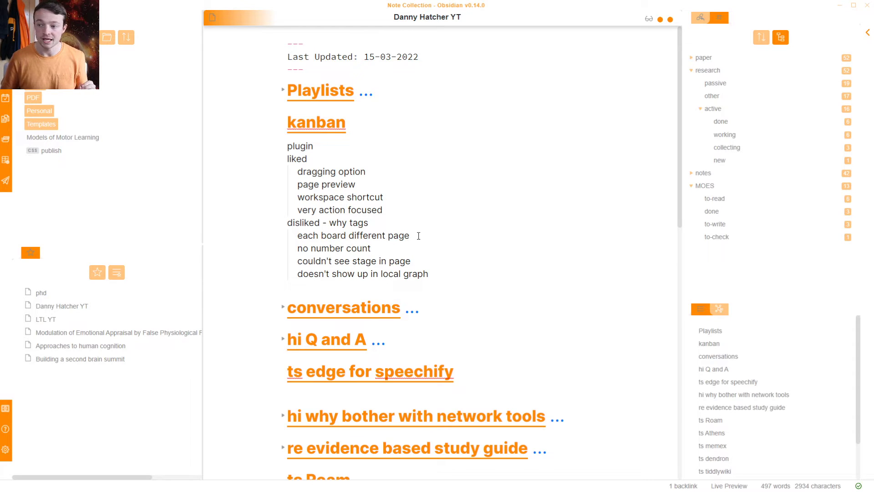
# Select the 'each board different page' line in the kanban notes, then deselect it.
pyautogui.moveTo(419, 235); pyautogui.dragTo(303, 235)
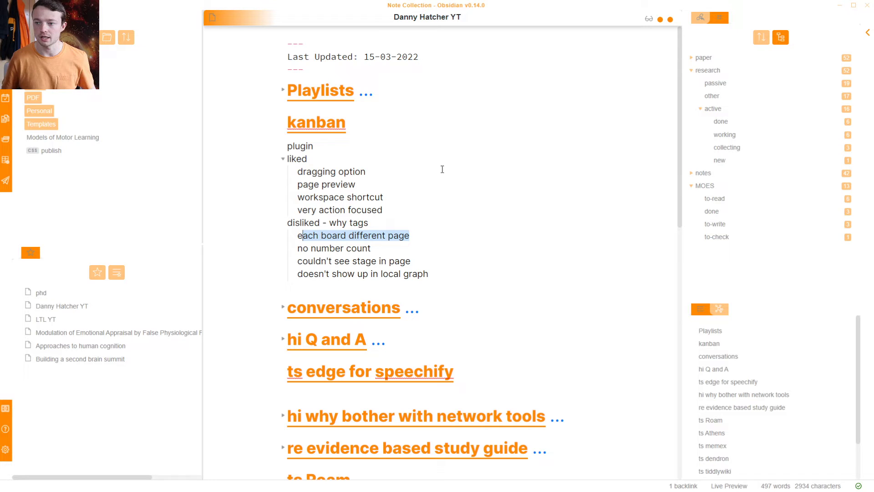
pyautogui.click(357, 210)
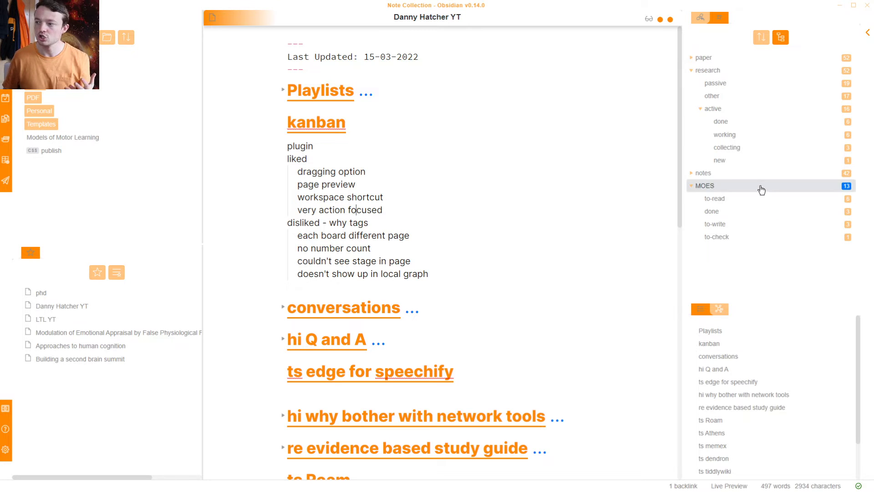
# Search the MOES status tags, open Retrieval Practice, and highlight its MOES/done tag line.
pyautogui.click(726, 223)
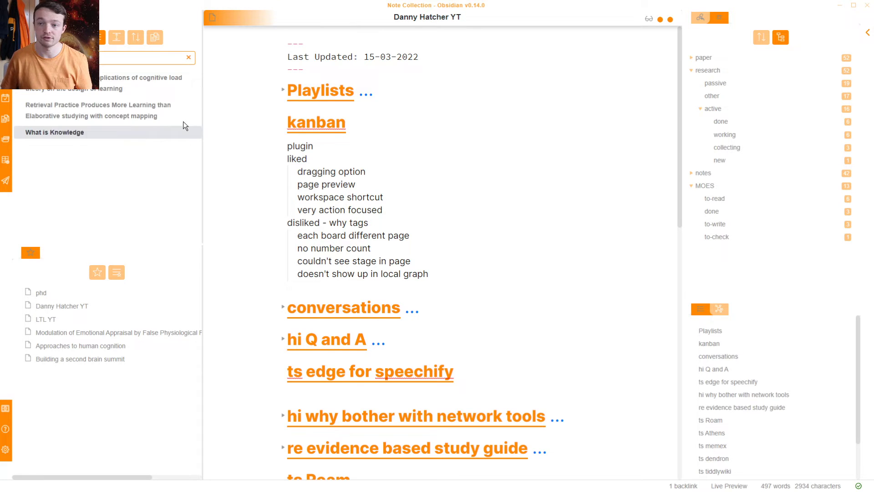
pyautogui.click(117, 113)
pyautogui.moveTo(367, 82); pyautogui.dragTo(287, 82)
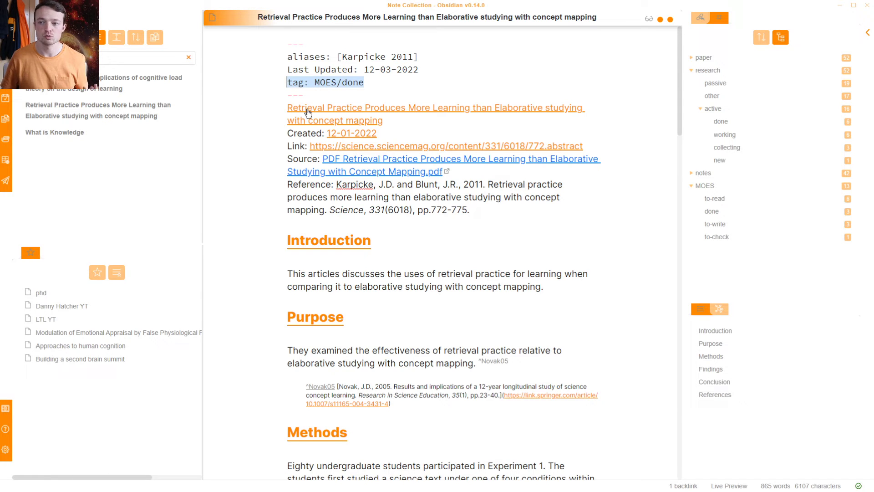
pyautogui.moveTo(307, 114)
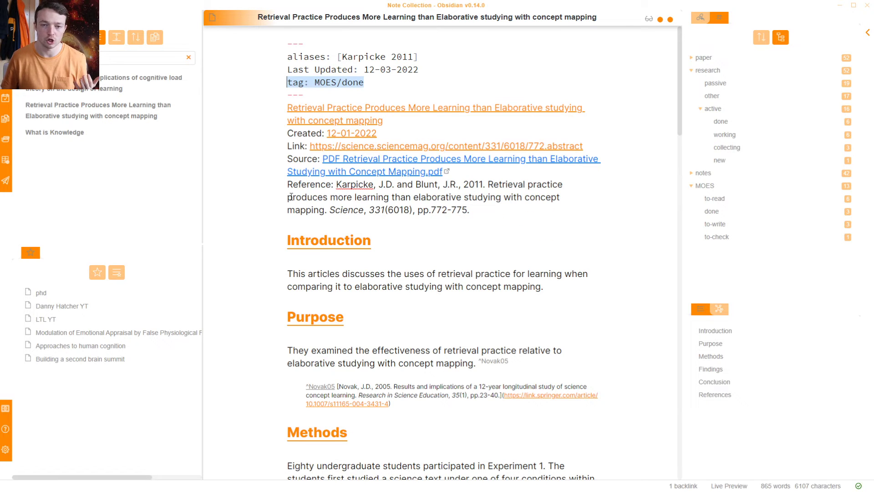
pyautogui.click(340, 200)
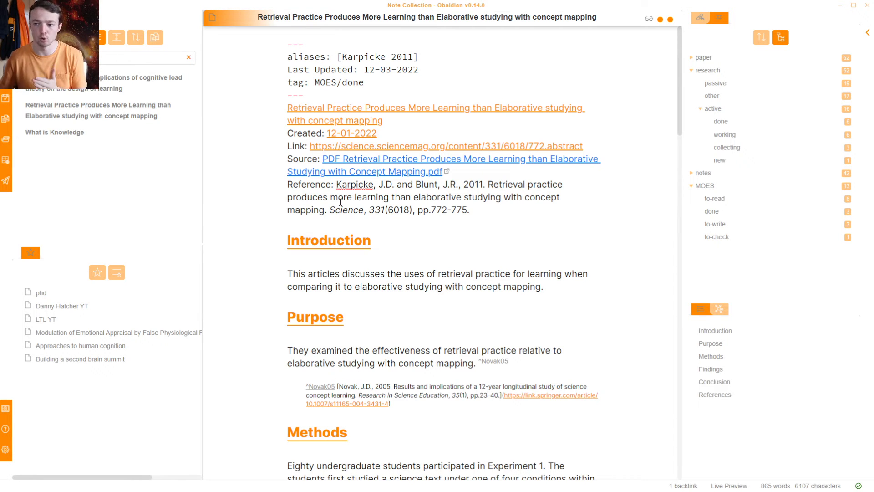
# Open What is Knowledge in a split pane, then close it with Ctrl+W.
pyautogui.keyDown('ctrl'); pyautogui.click(104, 133); pyautogui.keyUp('ctrl')
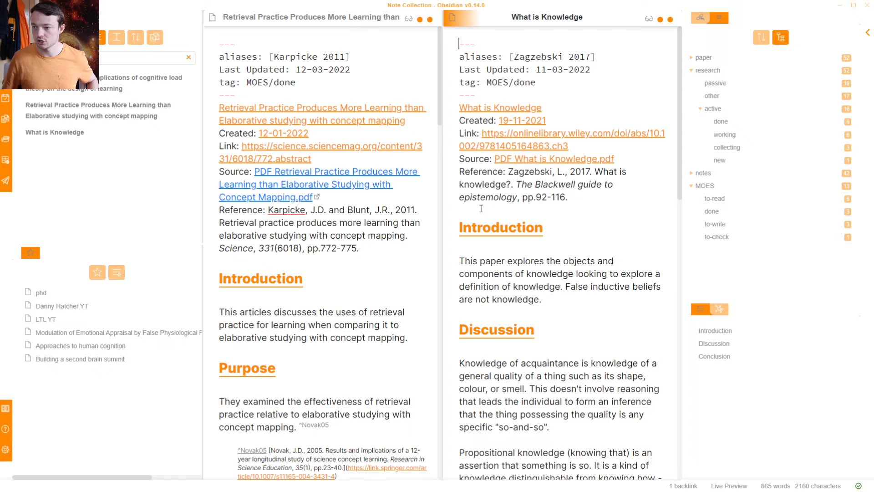
pyautogui.scroll(-10, 564, 187)
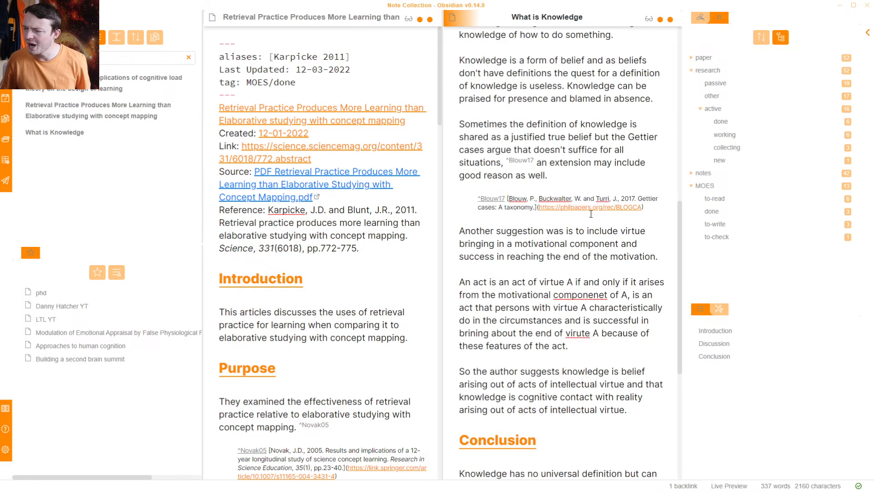
pyautogui.scroll(7, 592, 211)
pyautogui.scroll(3, 593, 211)
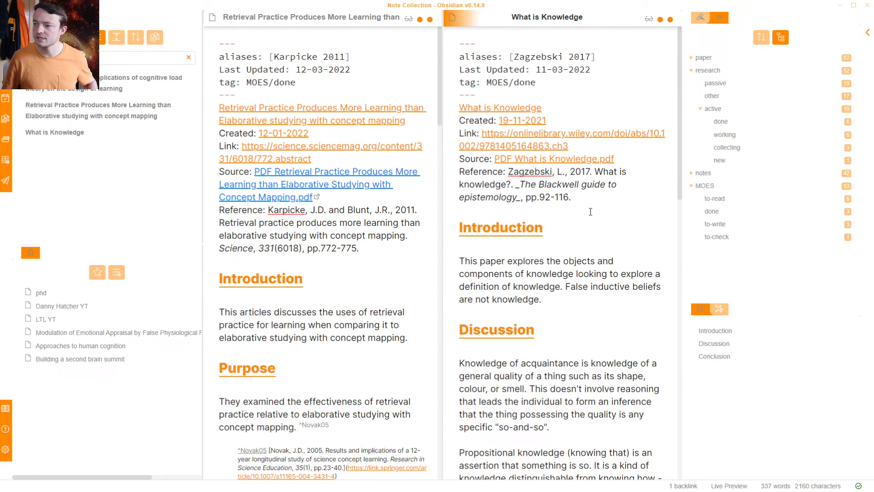
pyautogui.hotkey('ctrl', 'w')
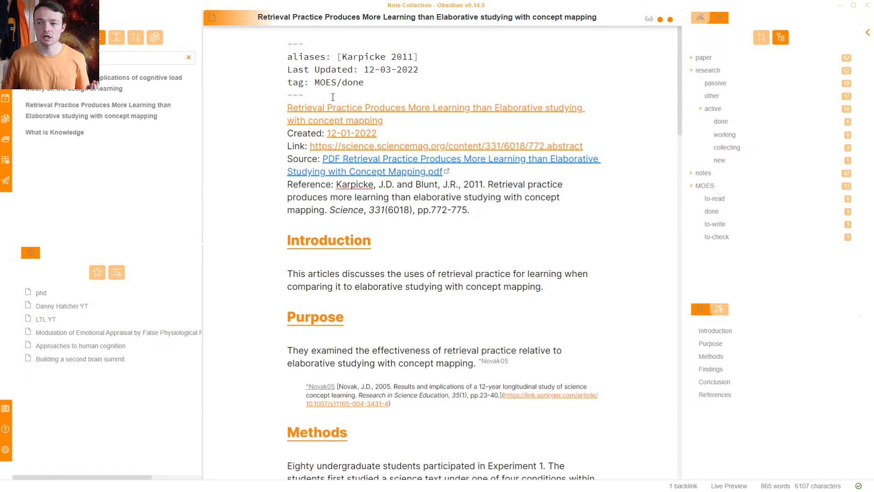
# Retag Retrieval Practice as paper/done, restore MOES/done, then reopen Danny Hatcher YT.
pyautogui.moveTo(364, 82); pyautogui.dragTo(280, 83)
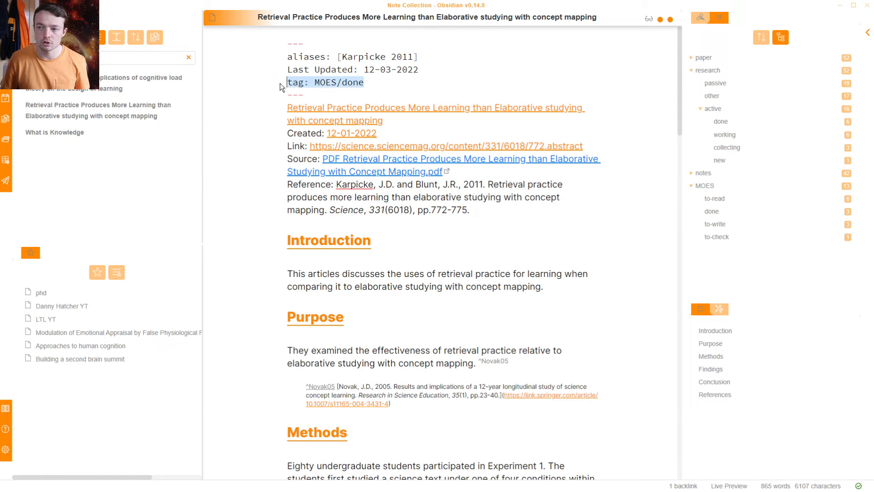
pyautogui.click(326, 82)
pyautogui.moveTo(315, 83); pyautogui.dragTo(336, 82)
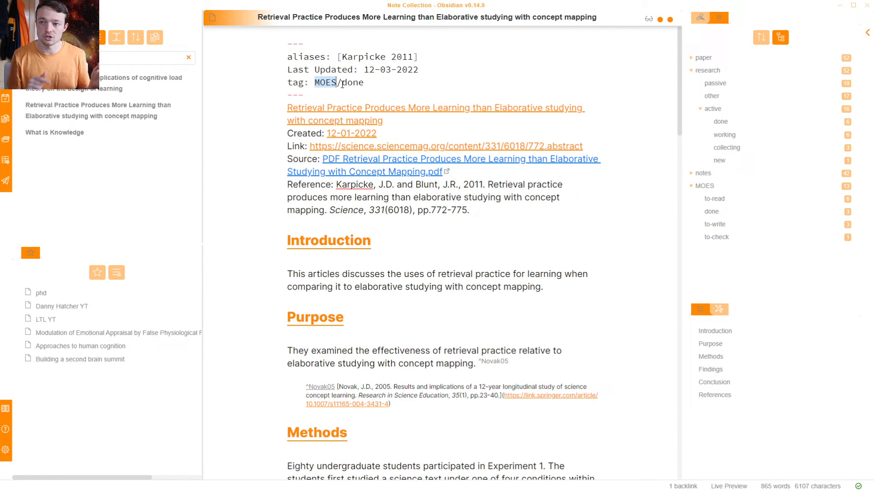
pyautogui.write('paper')
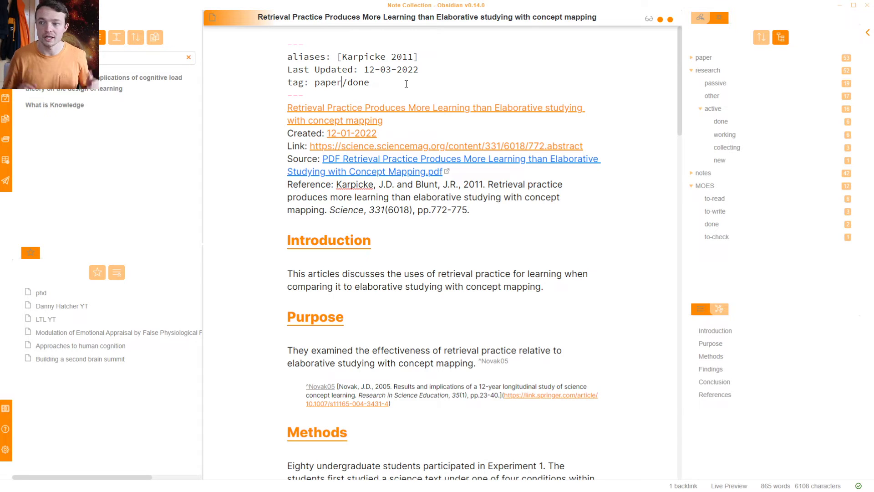
pyautogui.press('BackSpace')
pyautogui.press('BackSpace')
pyautogui.press('BackSpace')
pyautogui.press('BackSpace')
pyautogui.press('BackSpace')
pyautogui.write('MOES')
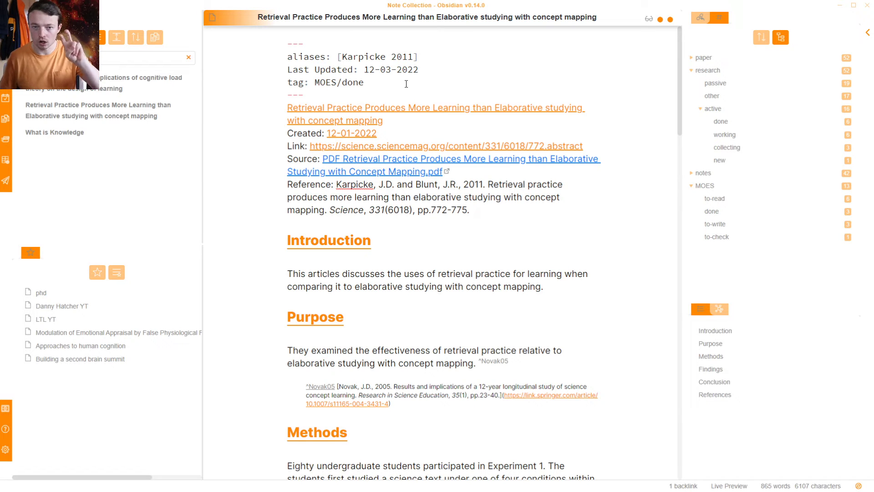
pyautogui.moveTo(493, 108)
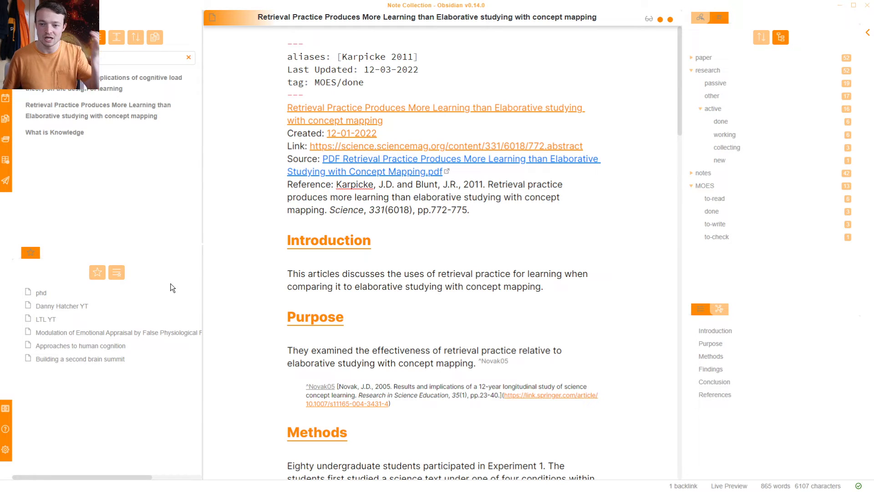
pyautogui.click(122, 307)
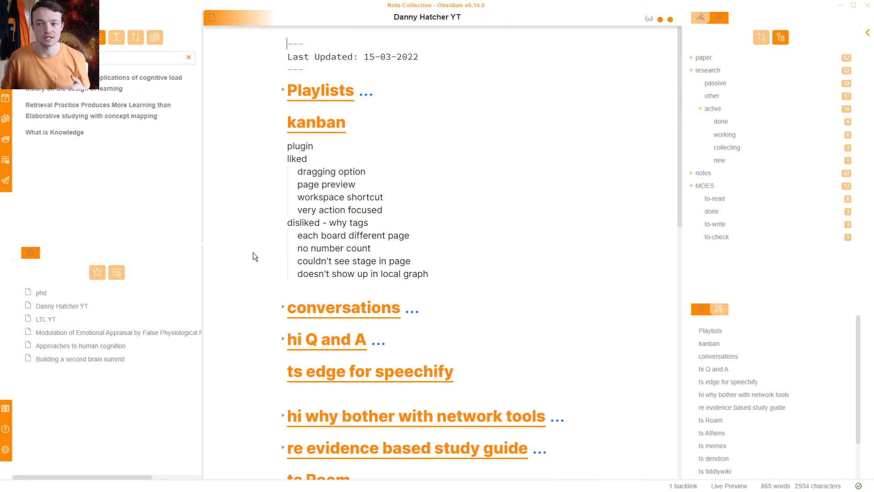
# List notes tagged research/active/done, such as Retrieval practice and The Feynman technique.
pyautogui.click(379, 250)
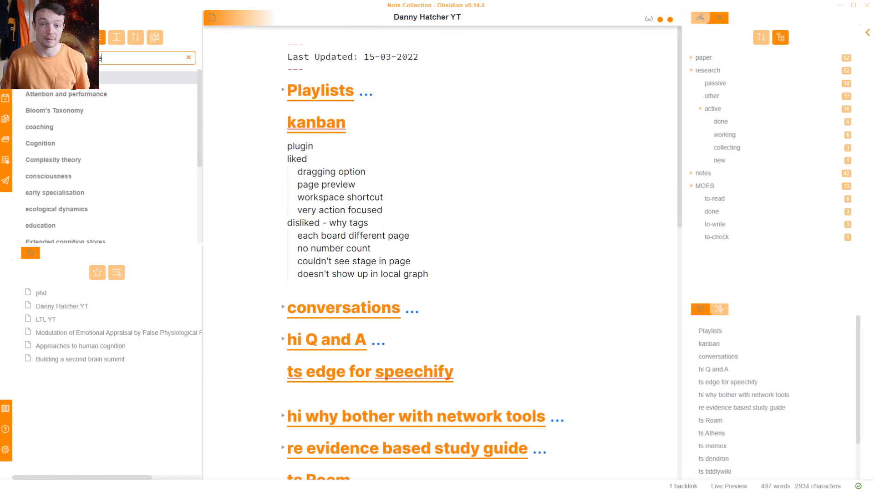
pyautogui.scroll(-3, 84, 109)
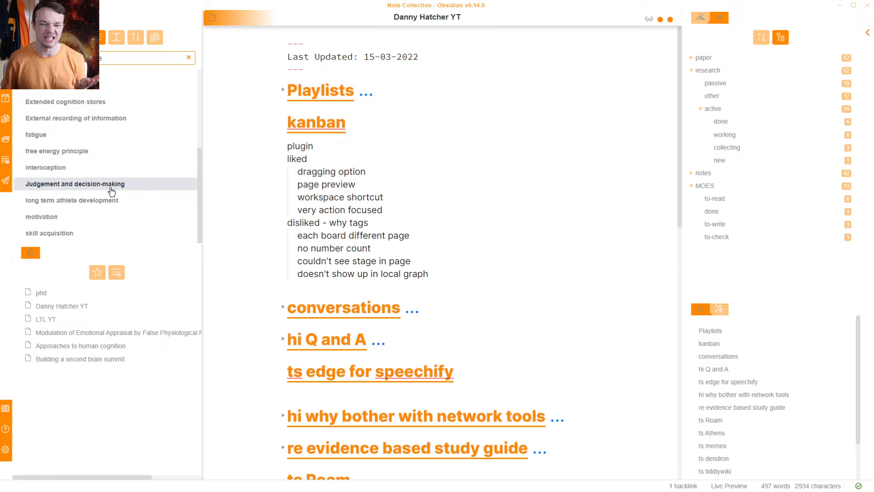
pyautogui.scroll(3, 109, 191)
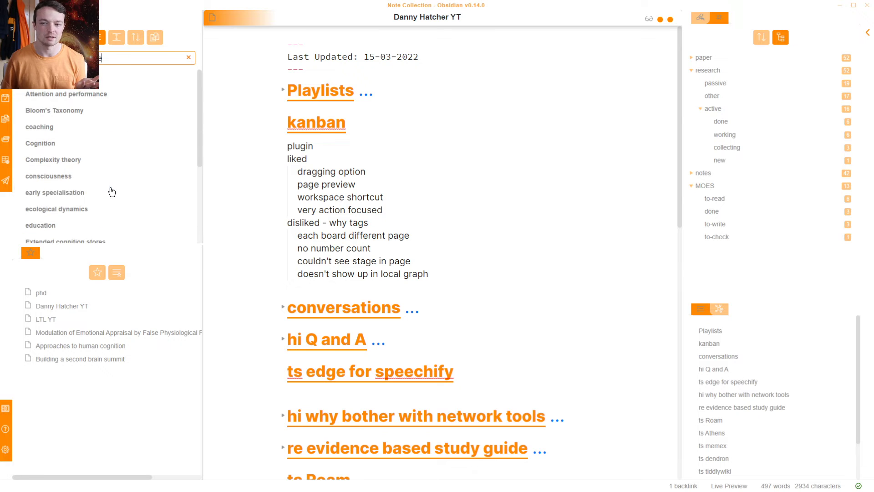
pyautogui.click(785, 122)
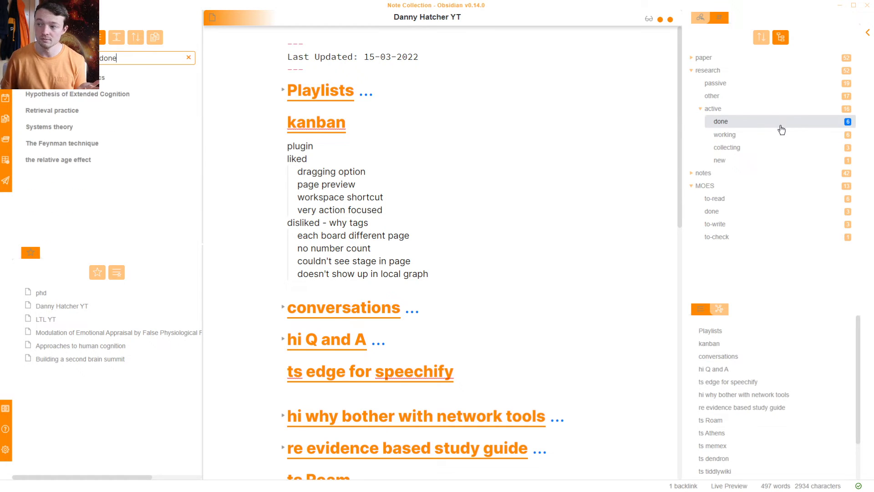
# List notes at the new stage and check a note's To do heading.
pyautogui.click(759, 160)
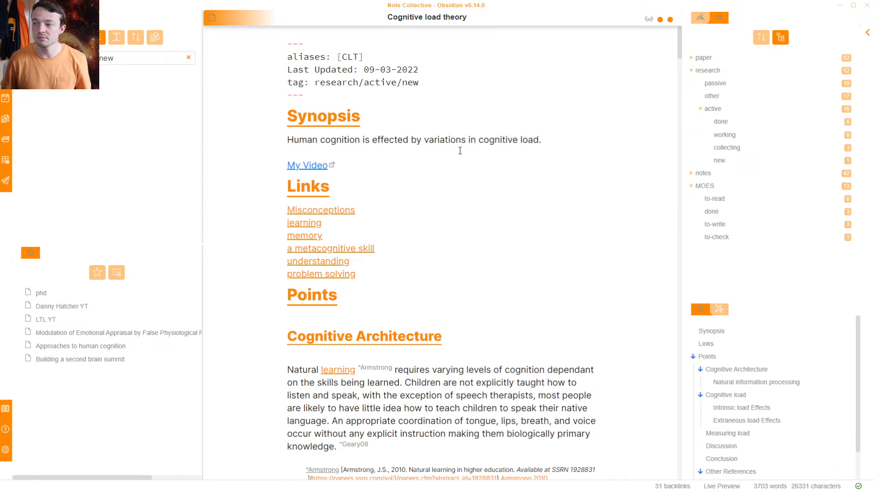
pyautogui.click(742, 463)
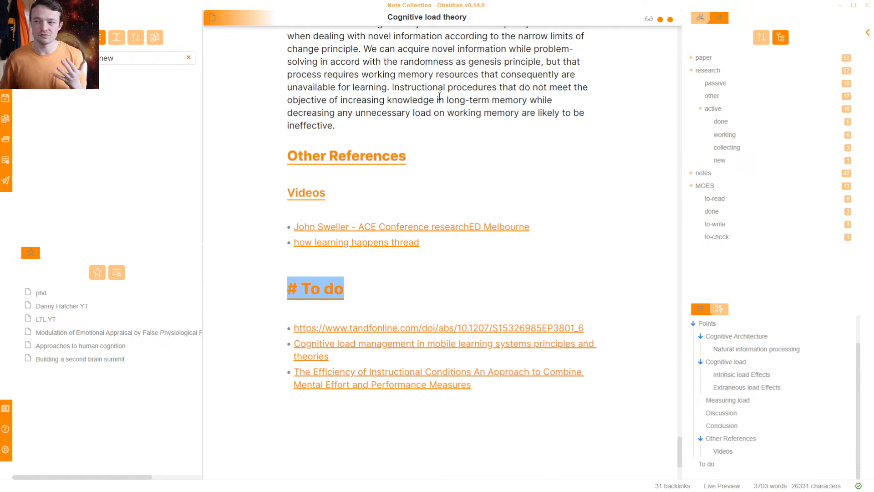
pyautogui.click(434, 113)
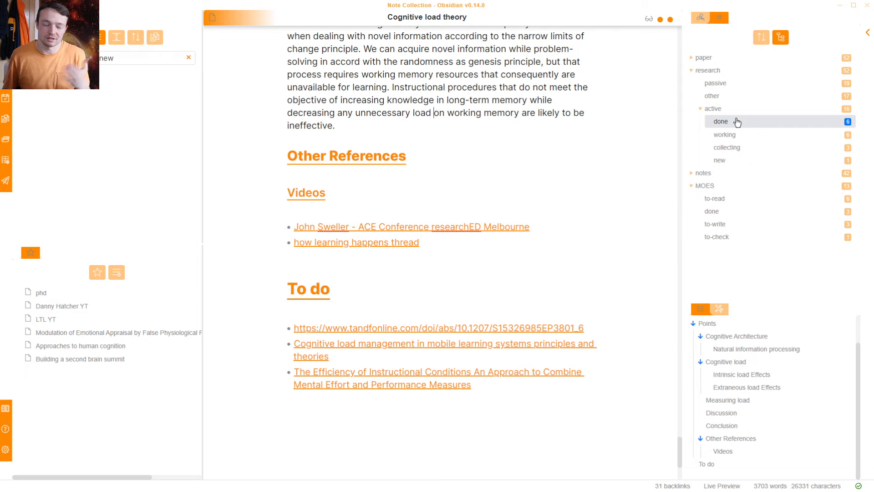
# List notes at the collecting stage and all active research notes, then reopen the YT note.
pyautogui.click(742, 147)
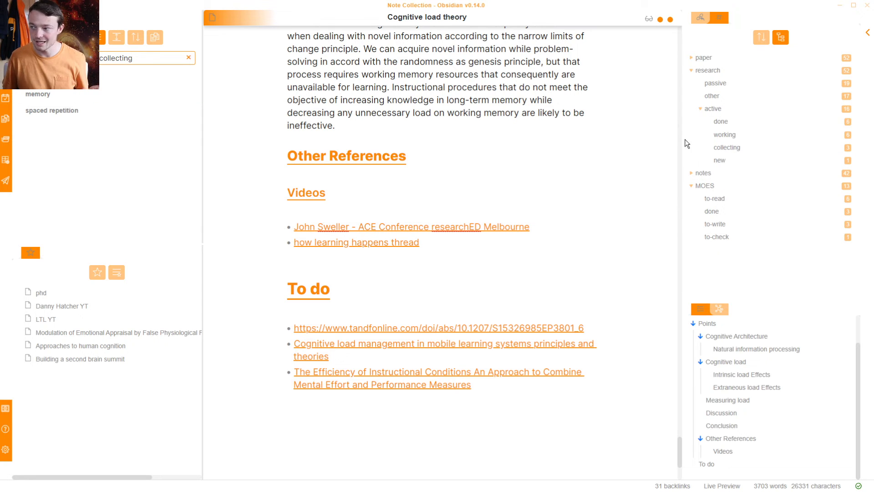
pyautogui.click(738, 110)
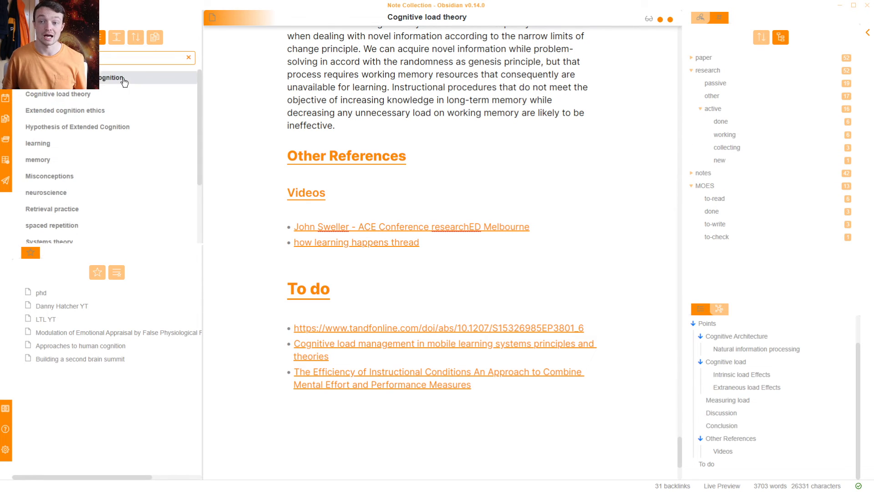
pyautogui.scroll(-3, 119, 150)
pyautogui.scroll(3, 118, 153)
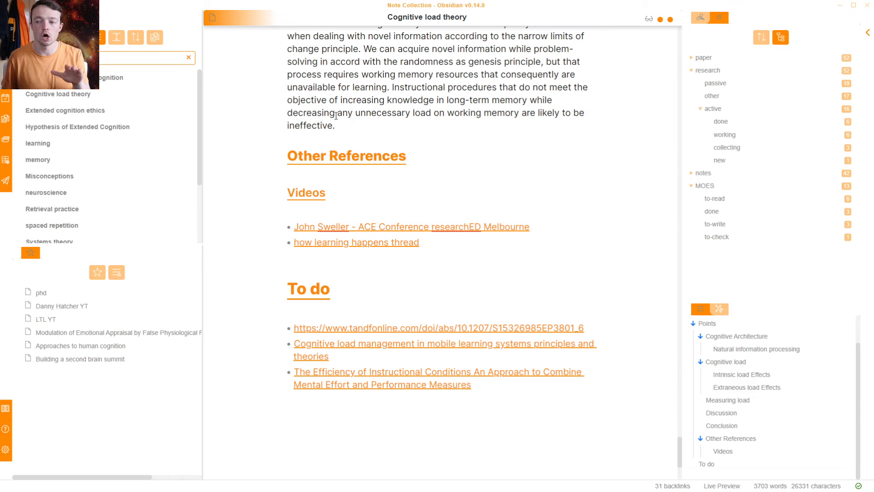
pyautogui.click(68, 306)
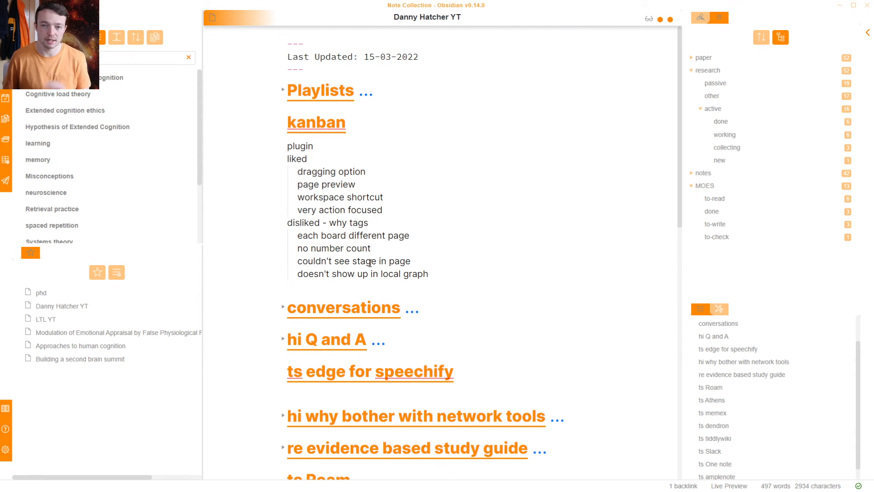
# Open the Building a second brain summit note, then jump to the Homepage with the quick switcher.
pyautogui.click(113, 359)
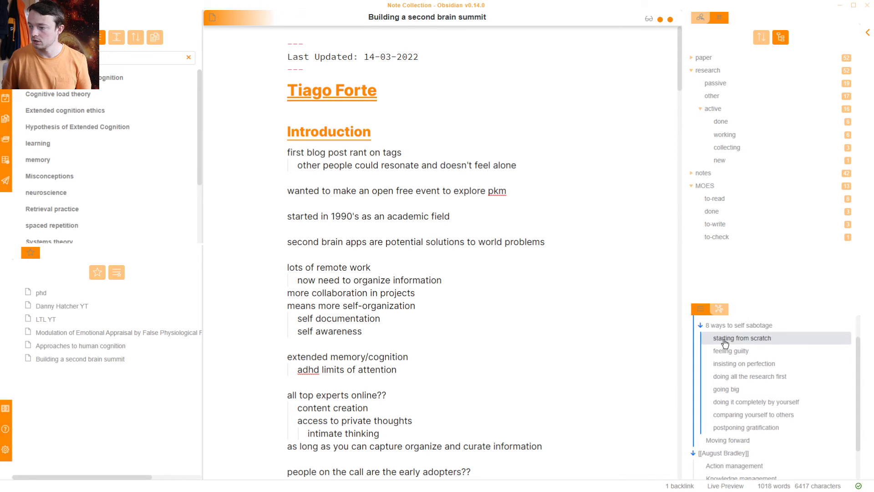
pyautogui.scroll(2, 725, 342)
pyautogui.hotkey('ctrl', 'o')
pyautogui.write('home')
pyautogui.press('Return')
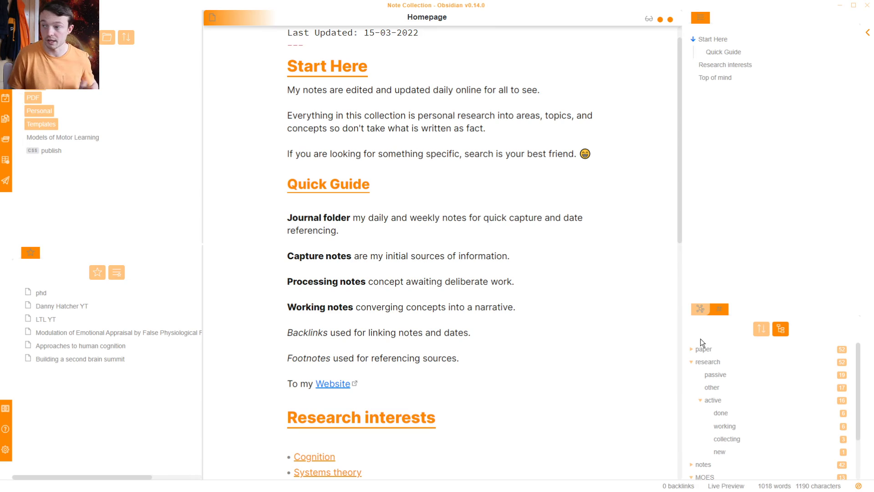
# Collapse both speaker sections in the summit note's outline, show its local graph, and open Approaches to human cognition.
pyautogui.click(75, 346)
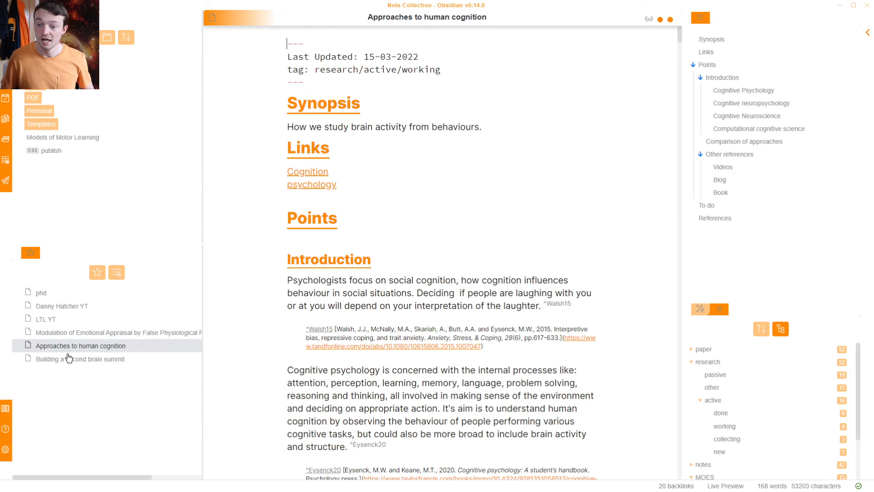
pyautogui.click(75, 359)
pyautogui.click(694, 39)
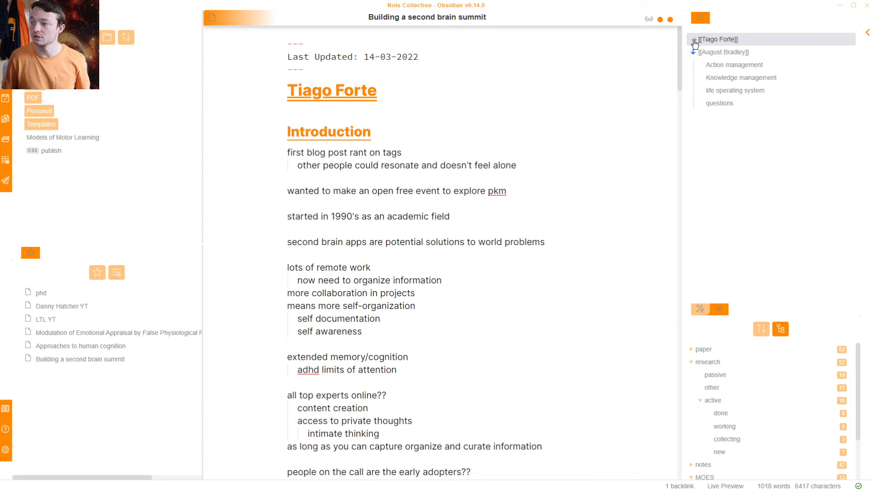
pyautogui.click(693, 52)
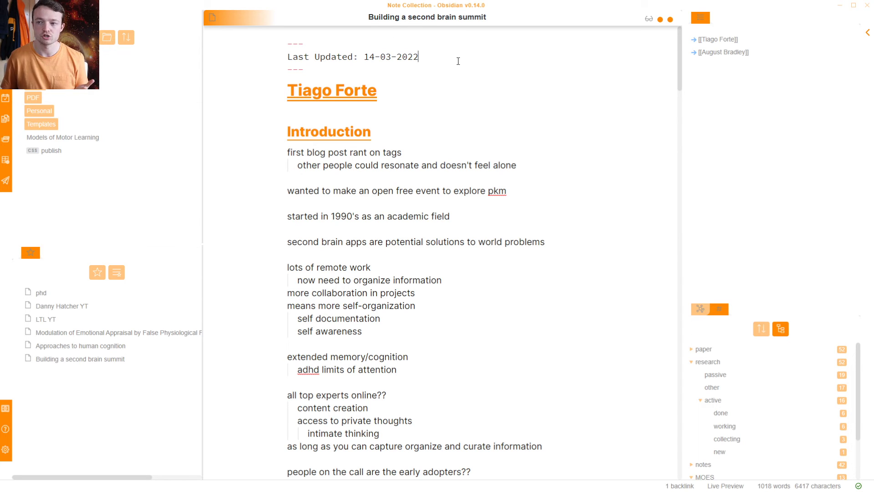
pyautogui.click(701, 309)
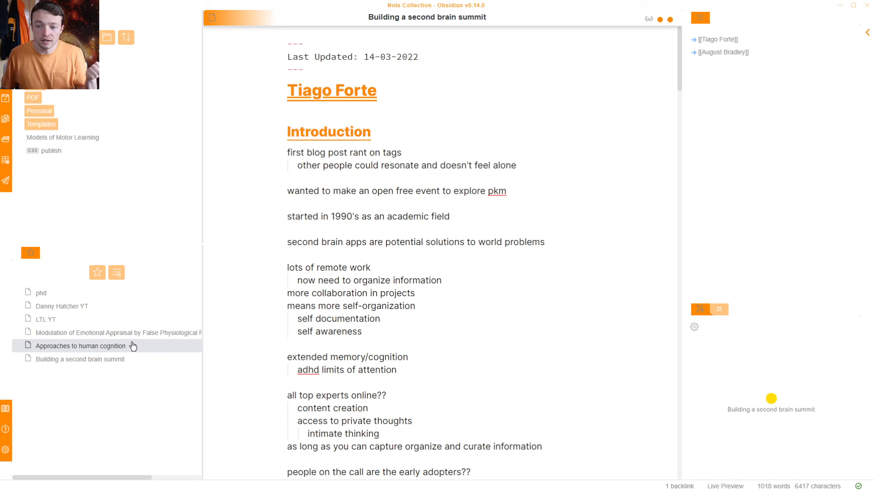
pyautogui.click(162, 346)
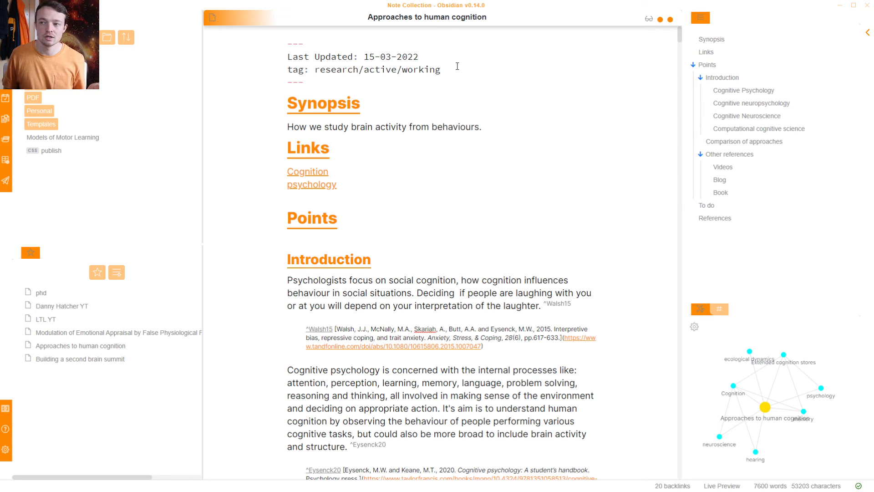
# Review the local graph's Filters and Groups settings, then open the hearing node's note.
pyautogui.moveTo(458, 66); pyautogui.dragTo(247, 74)
pyautogui.click(341, 70)
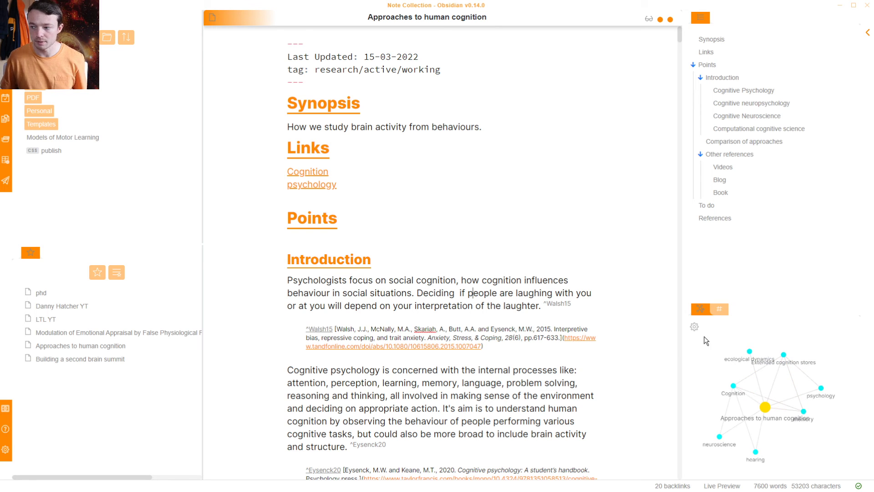
pyautogui.click(694, 327)
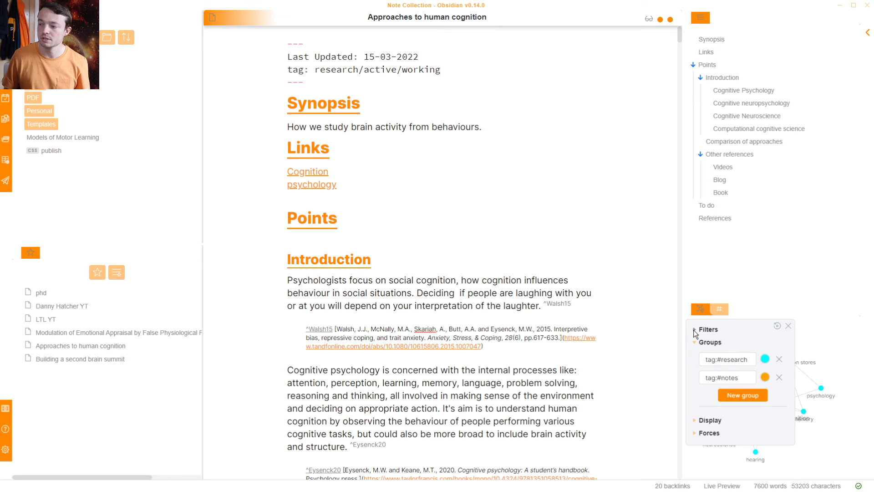
pyautogui.click(693, 330)
pyautogui.scroll(2, 69, 84)
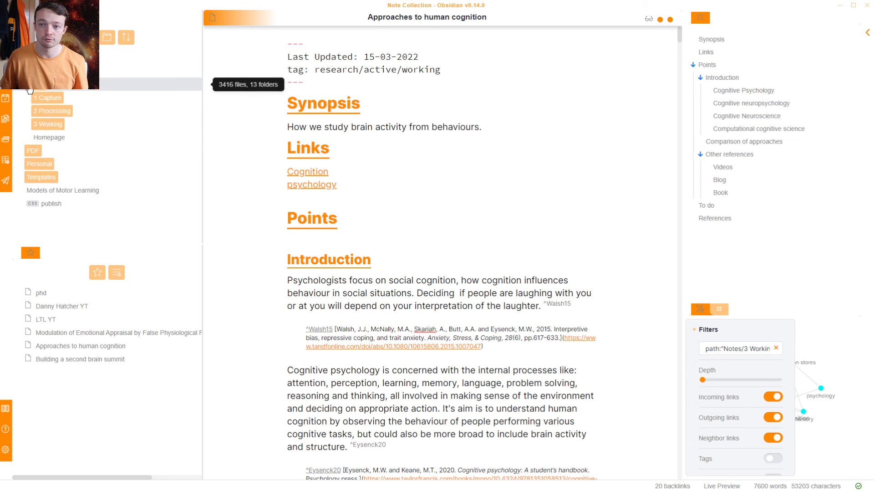
pyautogui.scroll(-2, 91, 123)
pyautogui.click(693, 329)
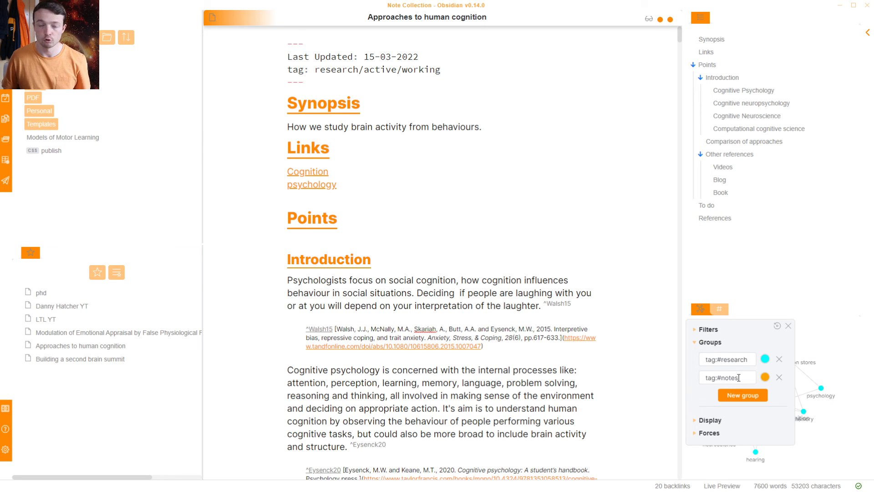
pyautogui.click(788, 325)
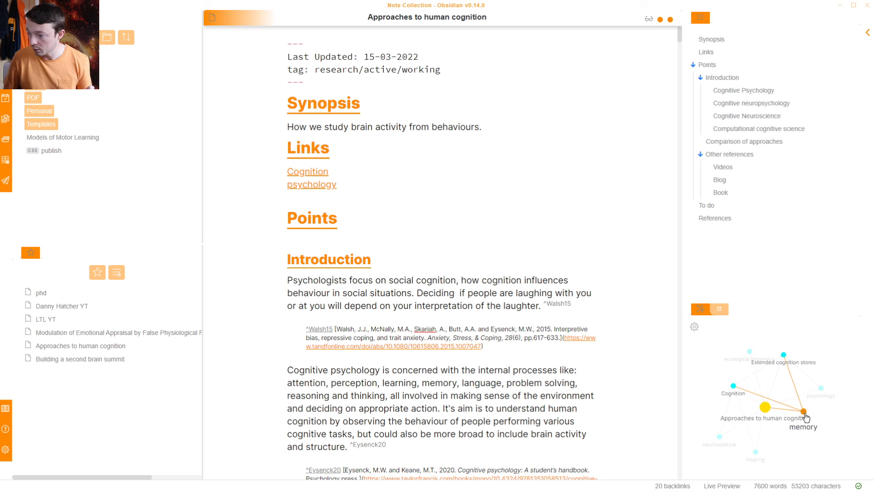
pyautogui.click(756, 454)
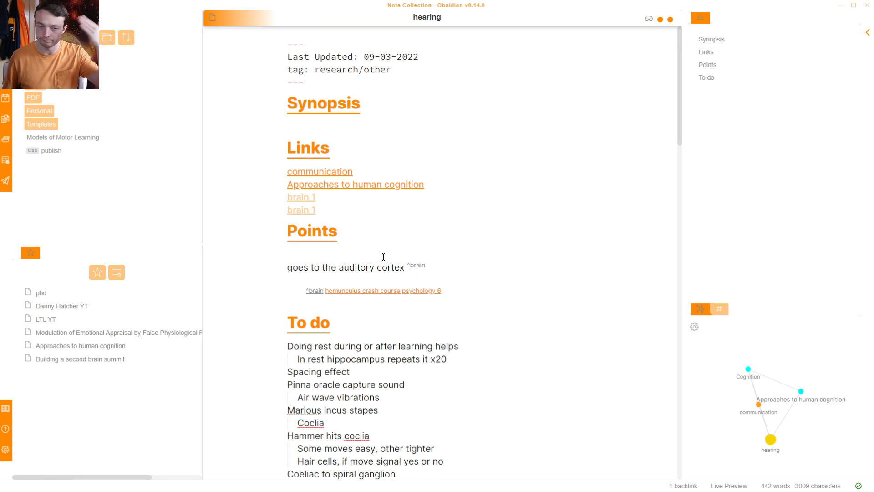
# Switch the right sidebar from the local graph to the tag tree and back.
pyautogui.scroll(-3, 403, 331)
pyautogui.scroll(3, 406, 273)
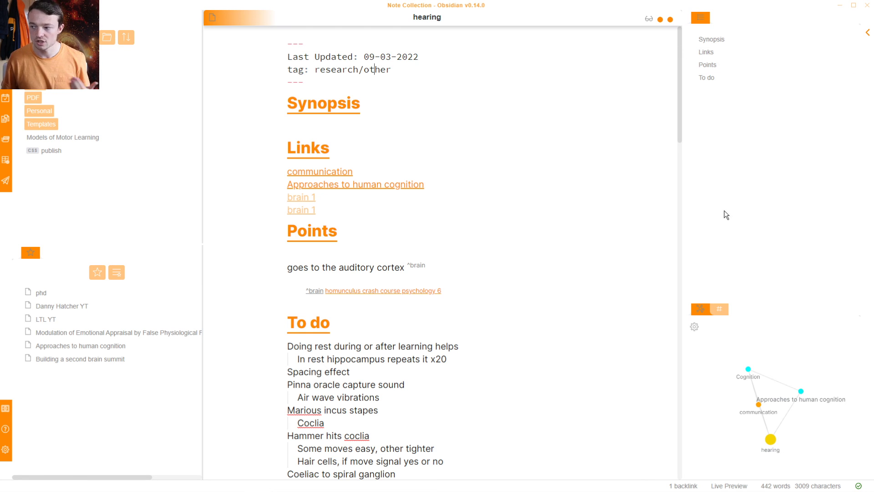
pyautogui.click(719, 310)
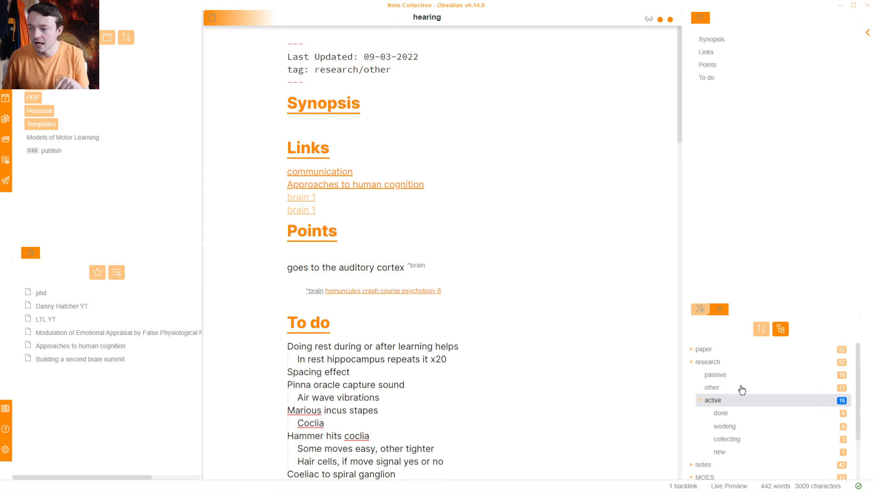
pyautogui.click(700, 309)
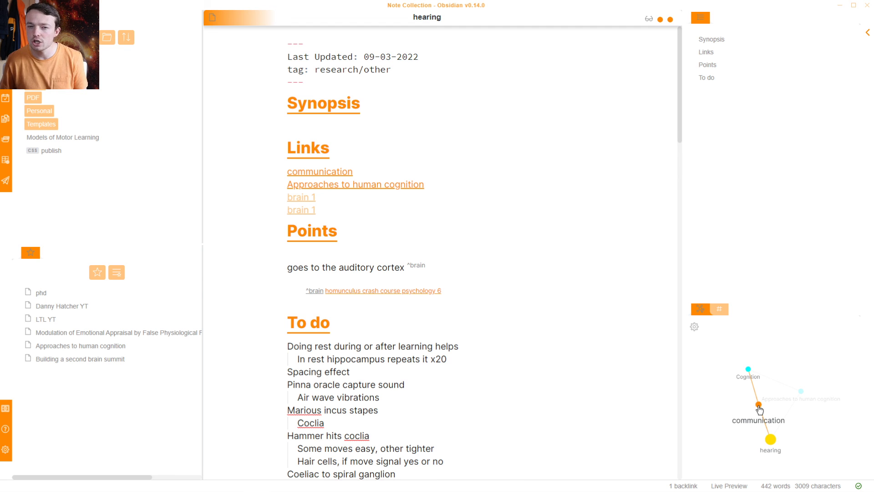
# Open the communication note from its graph node and bring up the saved workspaces list.
pyautogui.moveTo(759, 410); pyautogui.dragTo(725, 413)
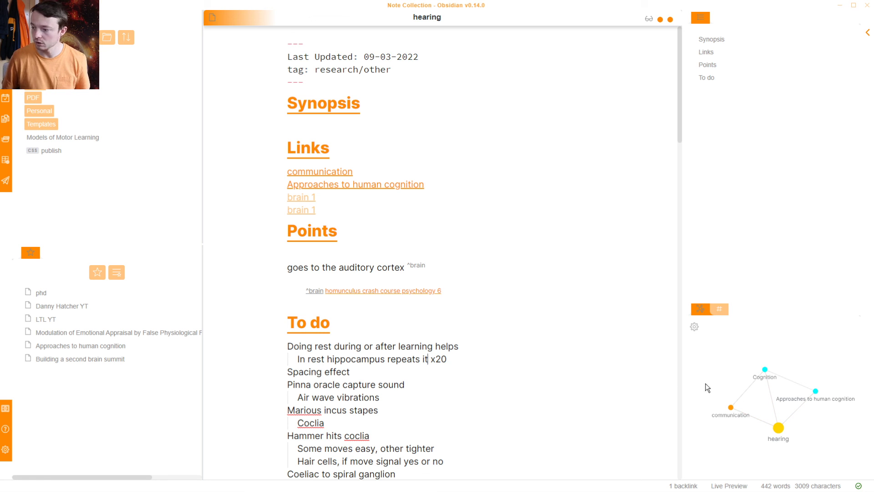
pyautogui.click(730, 407)
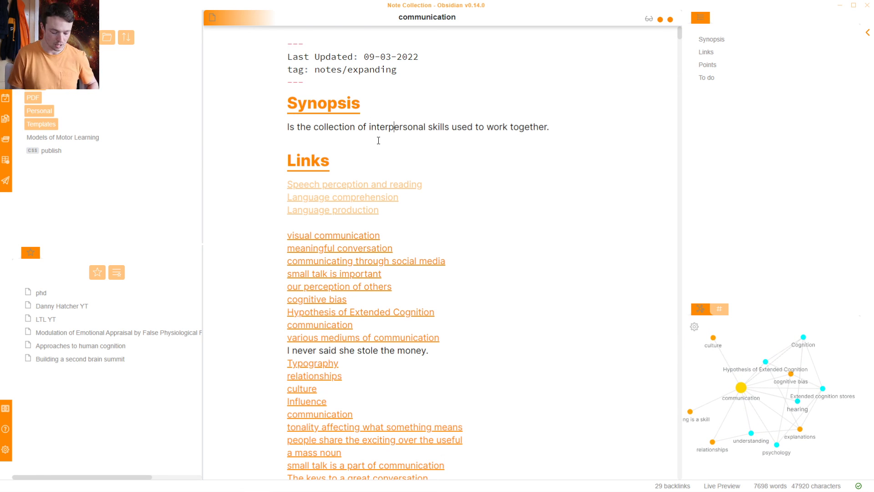
pyautogui.hotkey('ctrl', 'alt', 'w')
# Load the Home workspace, show the Homepage's local graph, and open the YT planning note.
pyautogui.write('h')
pyautogui.press('Return')
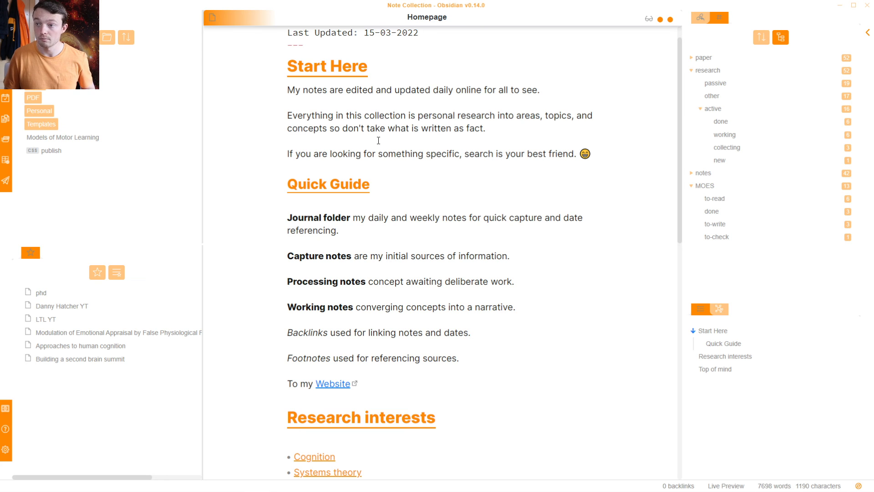
pyautogui.click(720, 309)
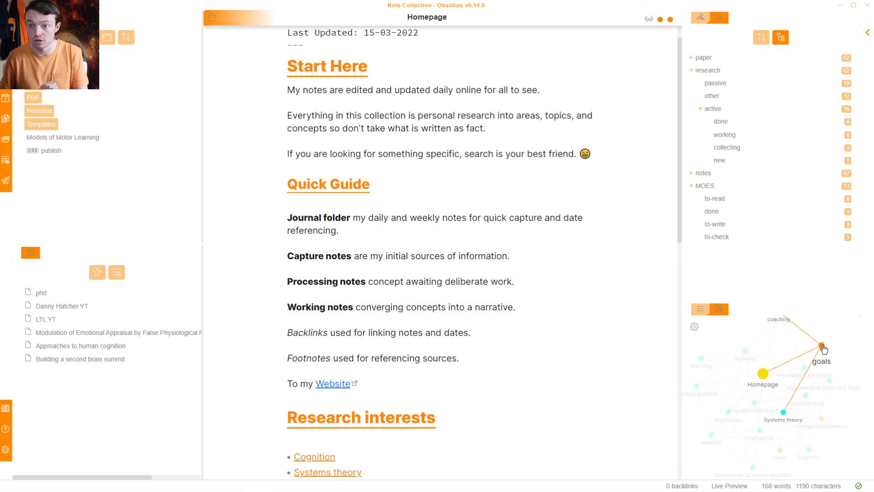
pyautogui.click(85, 308)
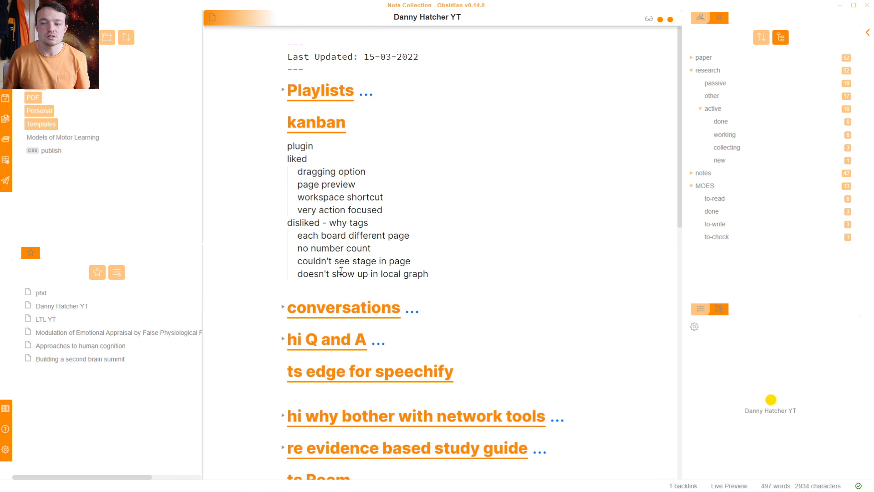